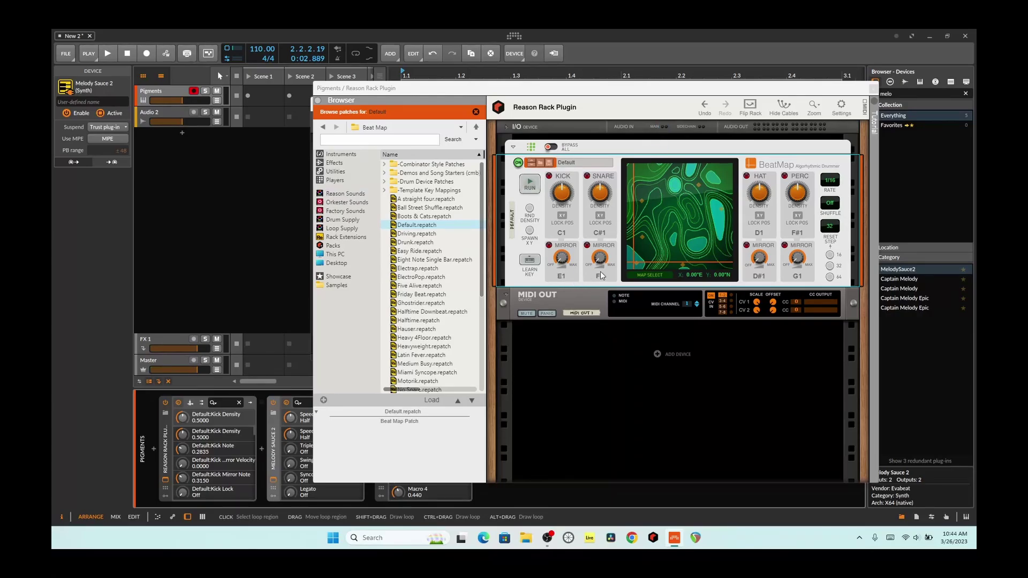
Step: Play the project to hear the generated parts, closing the Reason Rack and Melody Sauce 2 windows, and stop playback
left_click(870, 88)
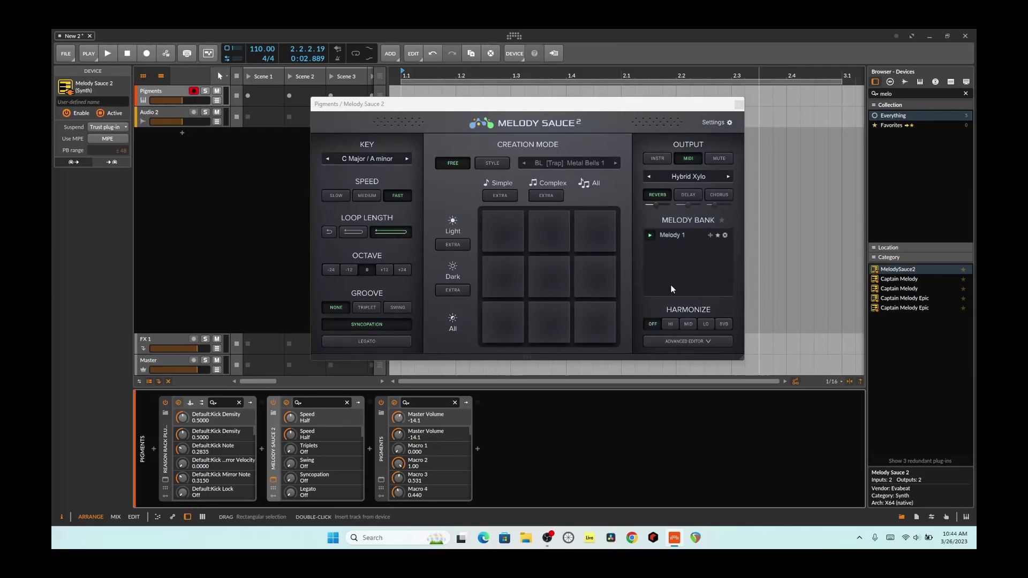
key("space")
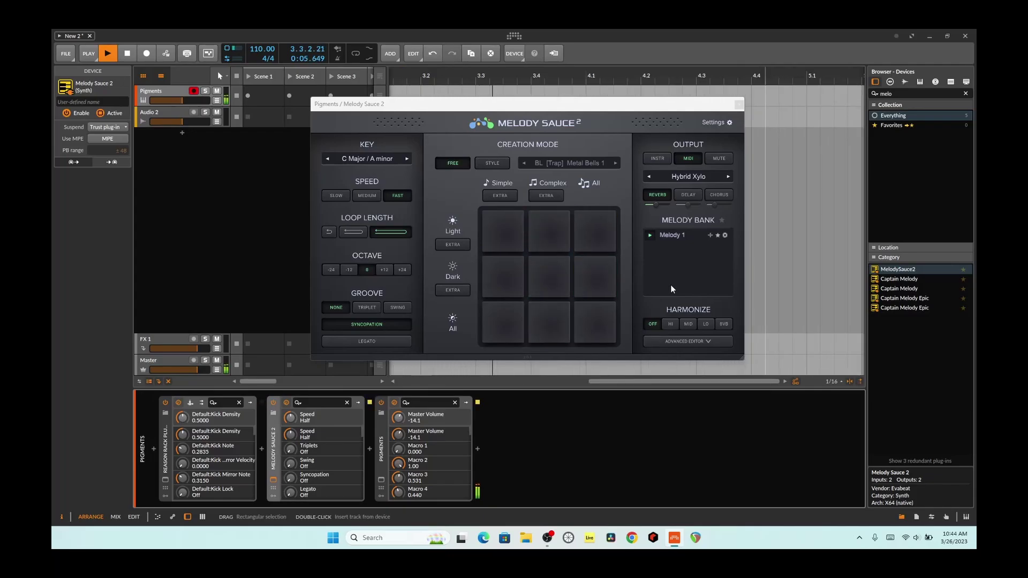
left_click(739, 103)
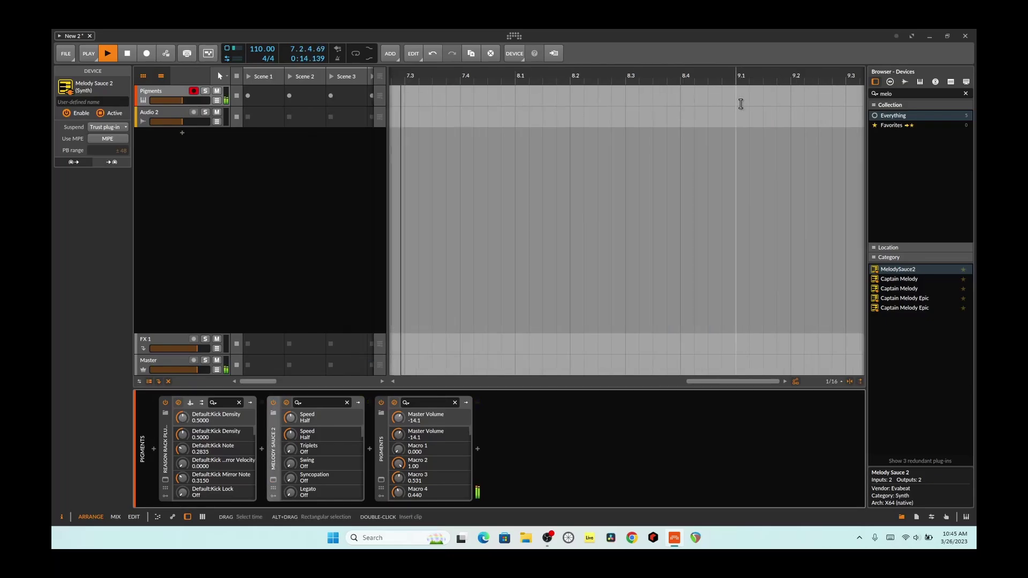
left_click(132, 55)
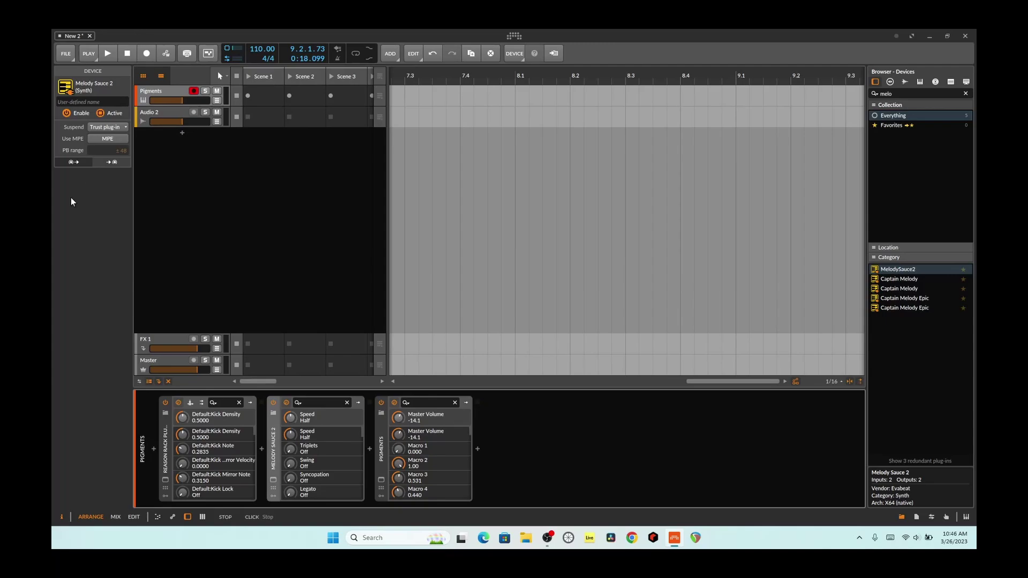
Step: Move the Pigments device out of the first track's device chain onto a new instrument track of its own
left_click_drag(386, 437, 304, 282)
left_click_drag(271, 252, 273, 220)
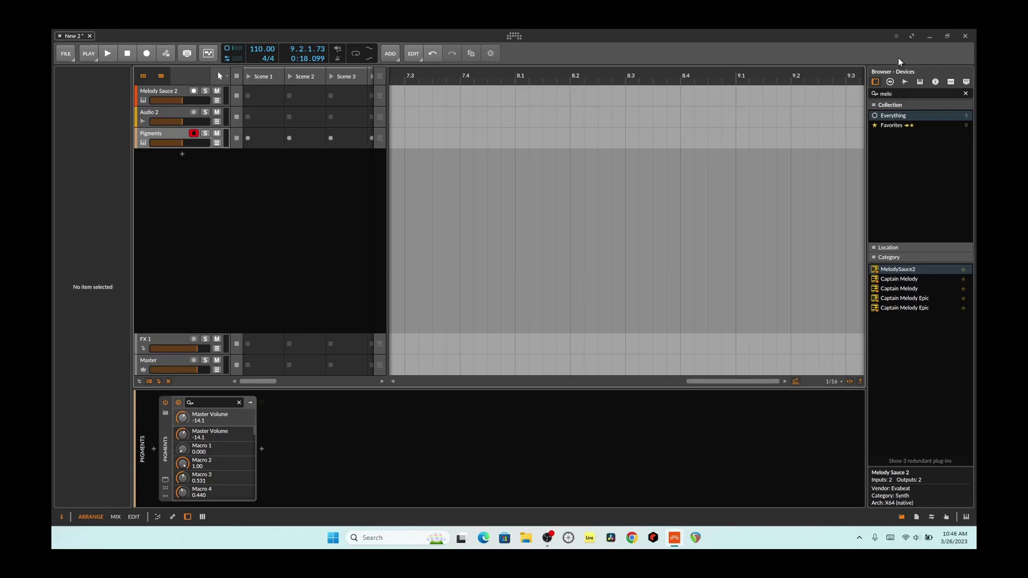
Step: Search the device browser for "bat" and add Battery 4 on a new instrument track below Pigments
double_click(905, 92)
type("bat")
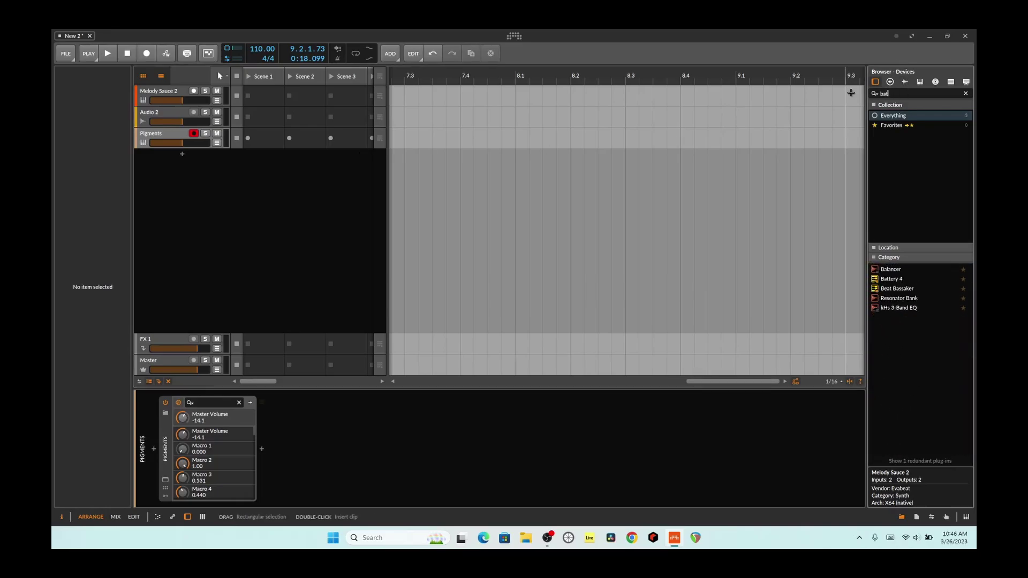
left_click_drag(900, 275, 524, 290)
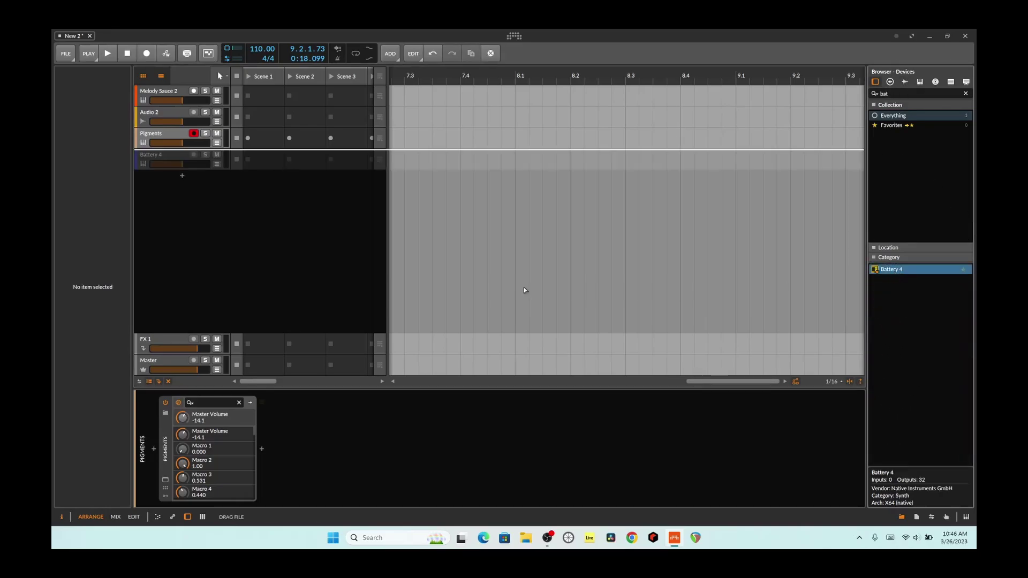
left_click_drag(440, 281, 439, 278)
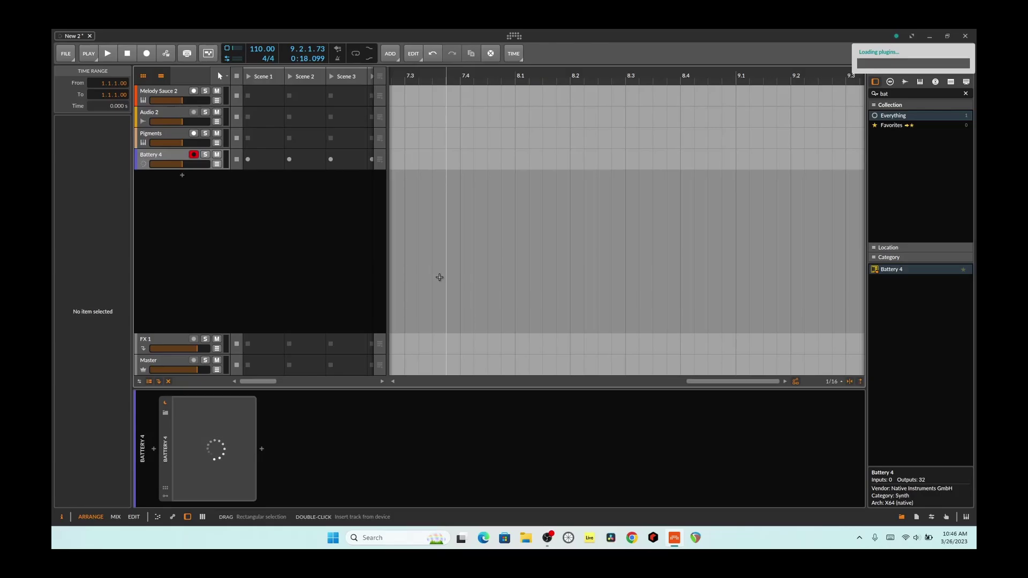
left_click(439, 276)
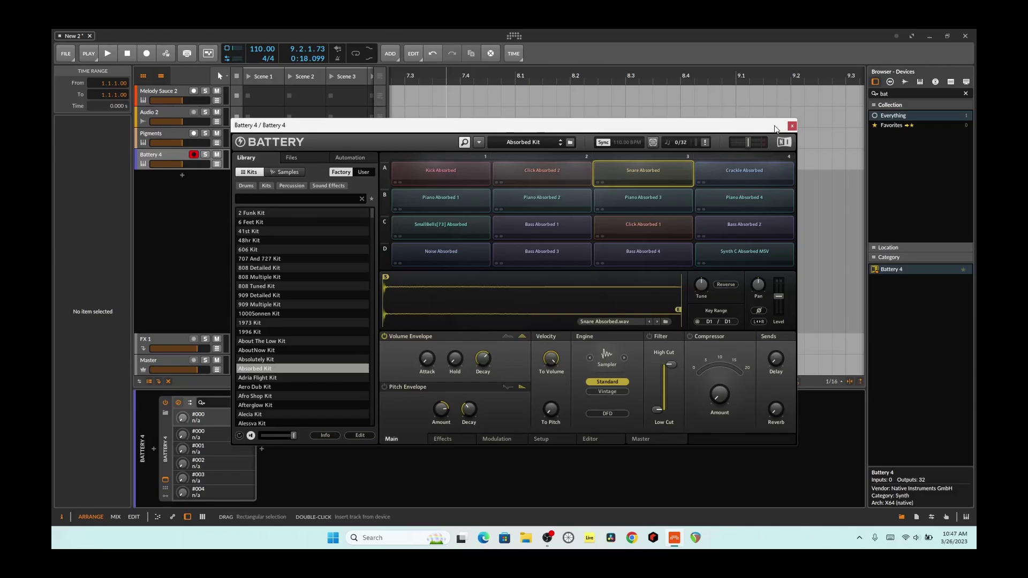
Step: Audition the kick, click and snare pads of Battery's Absorbed Kit and close the plugin window
left_click(609, 178)
left_click(495, 182)
left_click(463, 175)
left_click(538, 176)
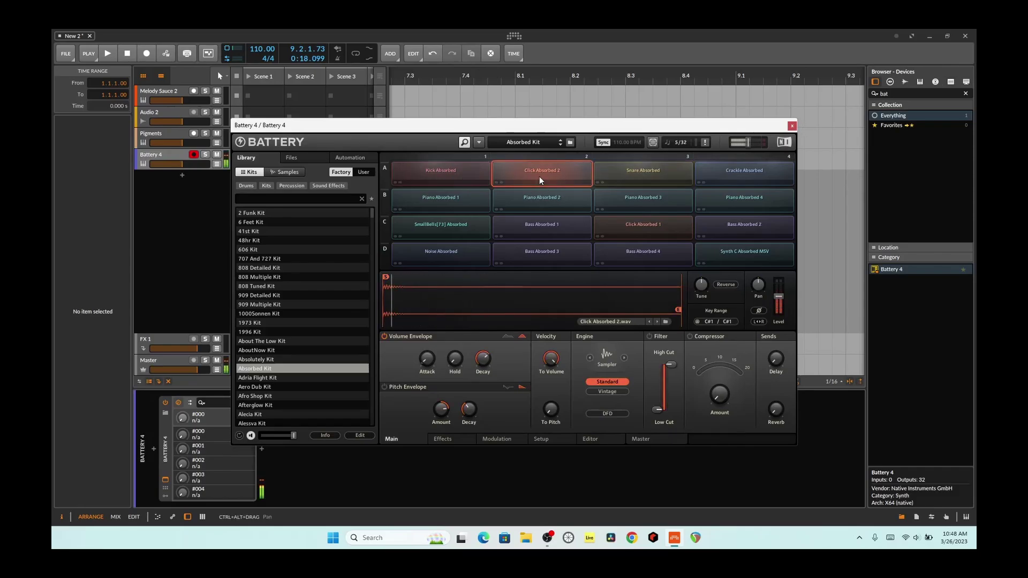
left_click(609, 173)
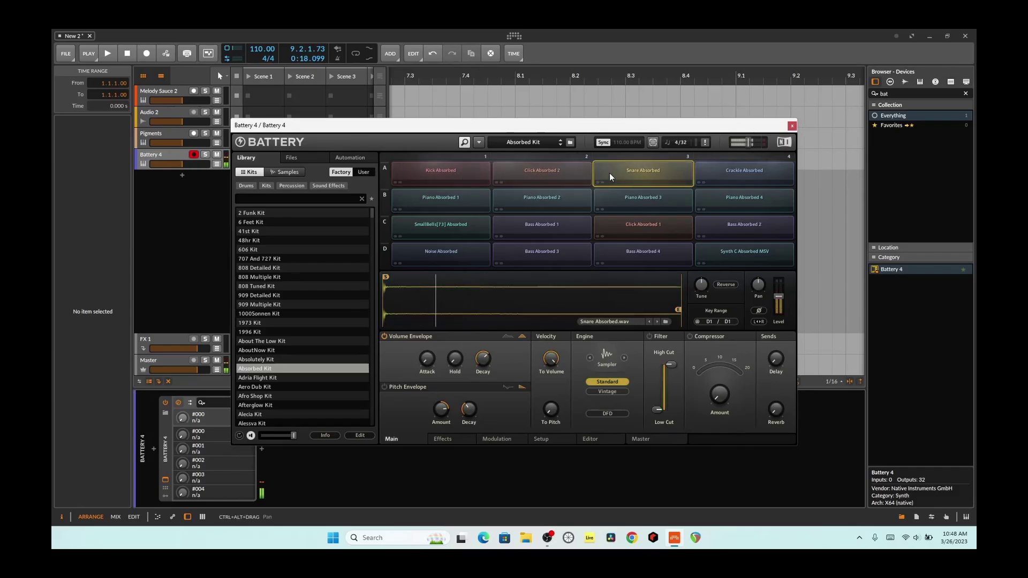
left_click(792, 125)
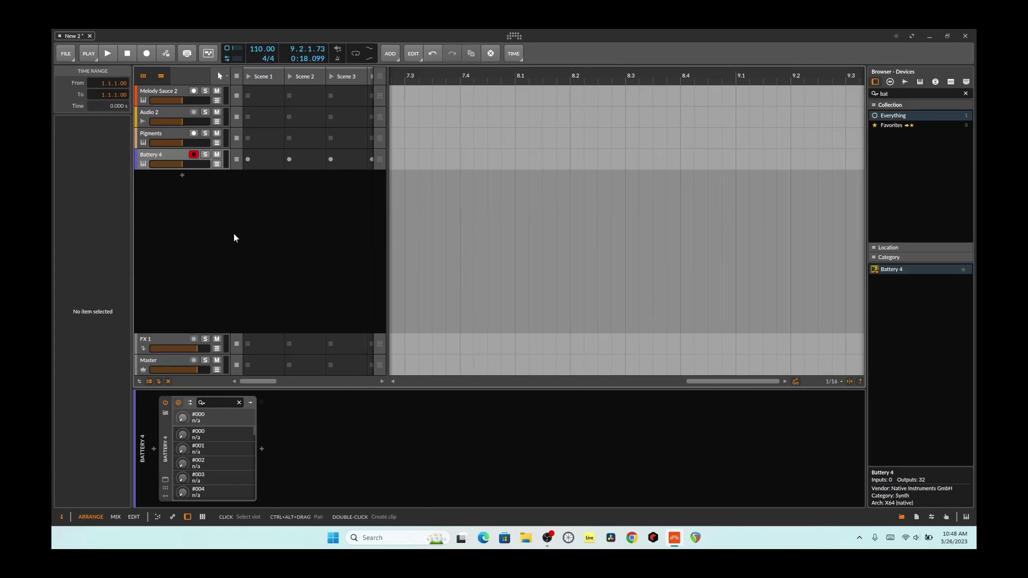
Step: Compare the device chains of the Melody Sauce 2, Pigments and Battery 4 tracks
left_click(165, 94)
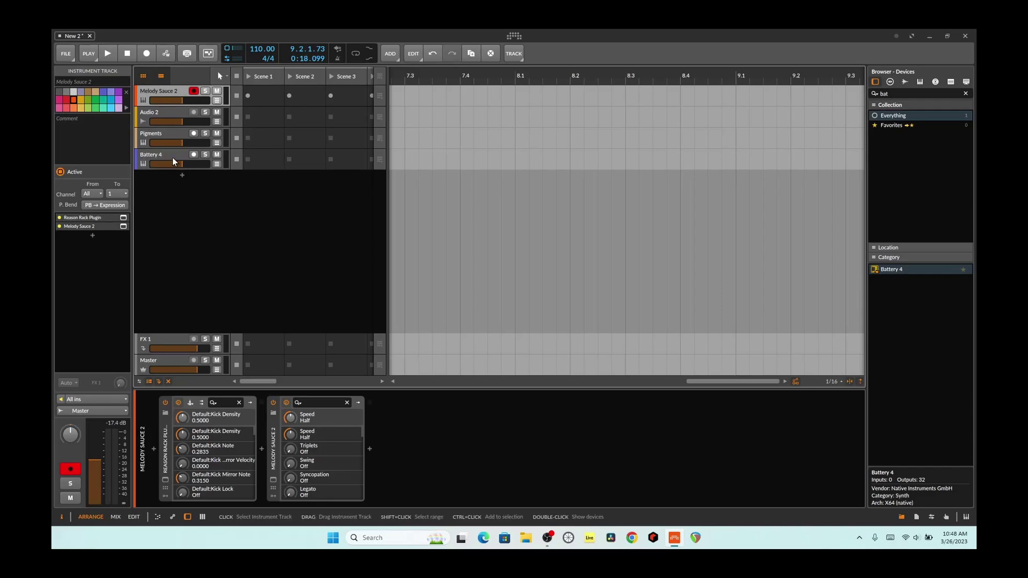
left_click(165, 139)
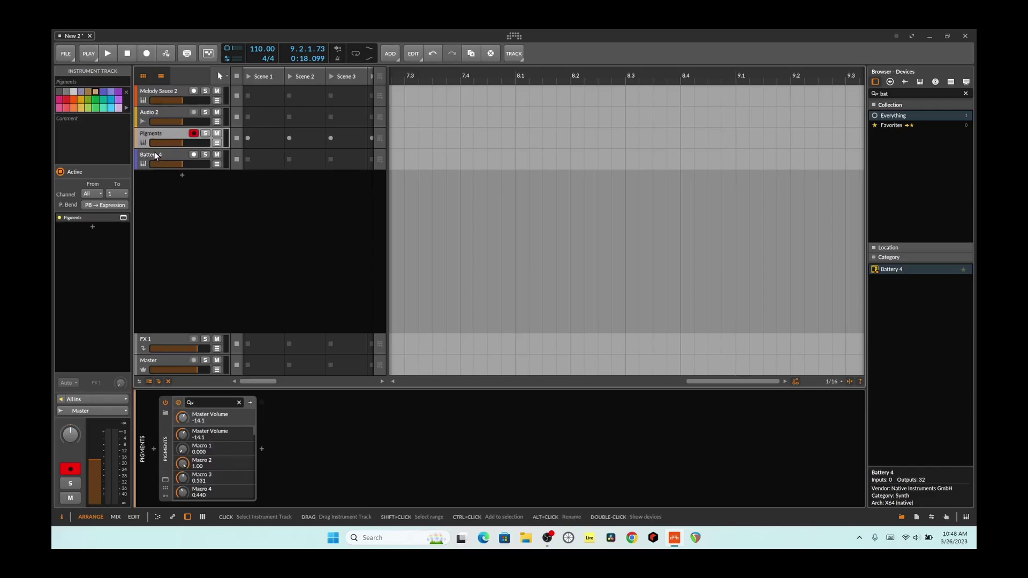
left_click(155, 152)
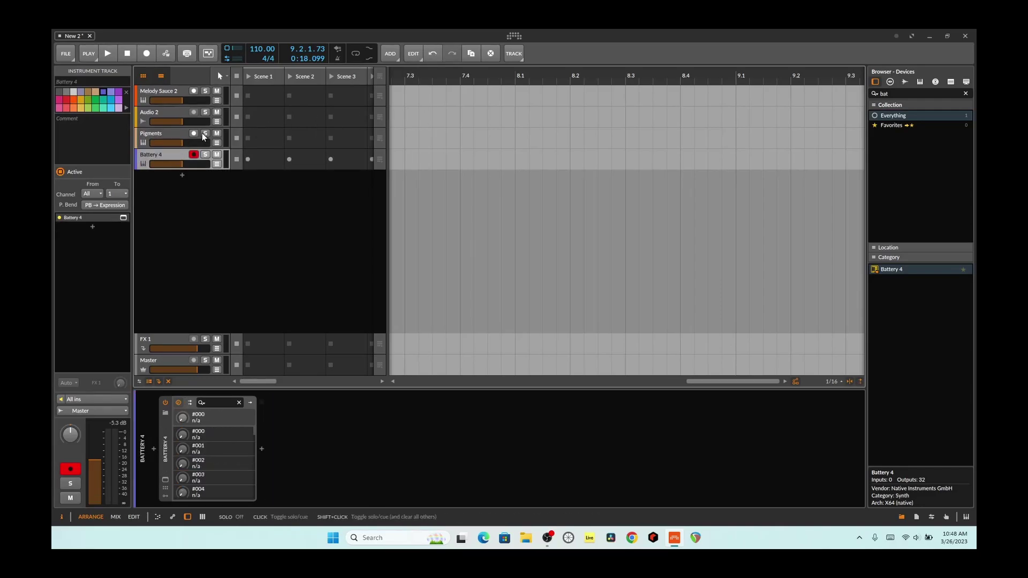
left_click(163, 135)
left_click(175, 92)
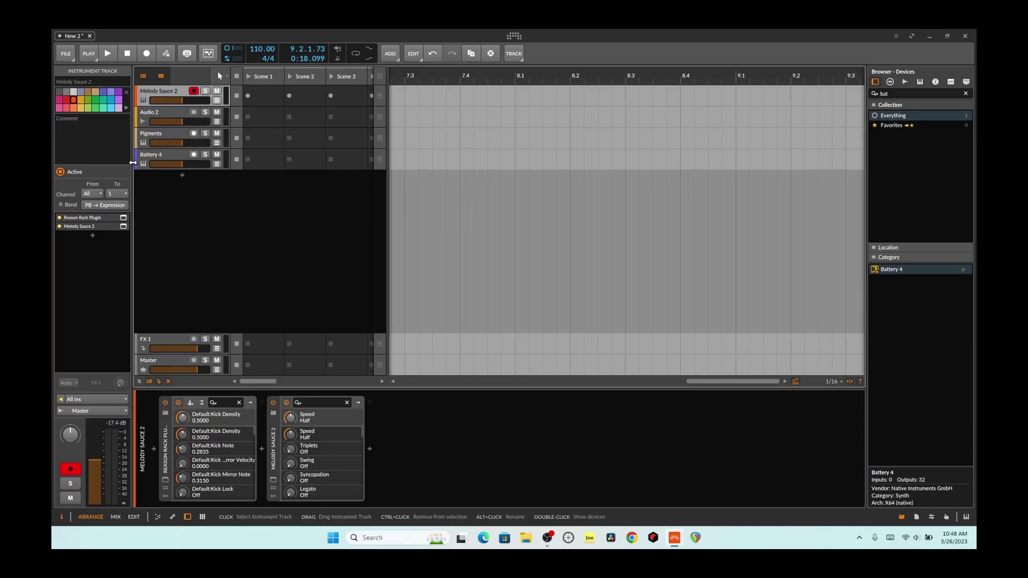
Step: Set the Pigments track's note input to the Melody Sauce 2 track
left_click(154, 134)
left_click(103, 398)
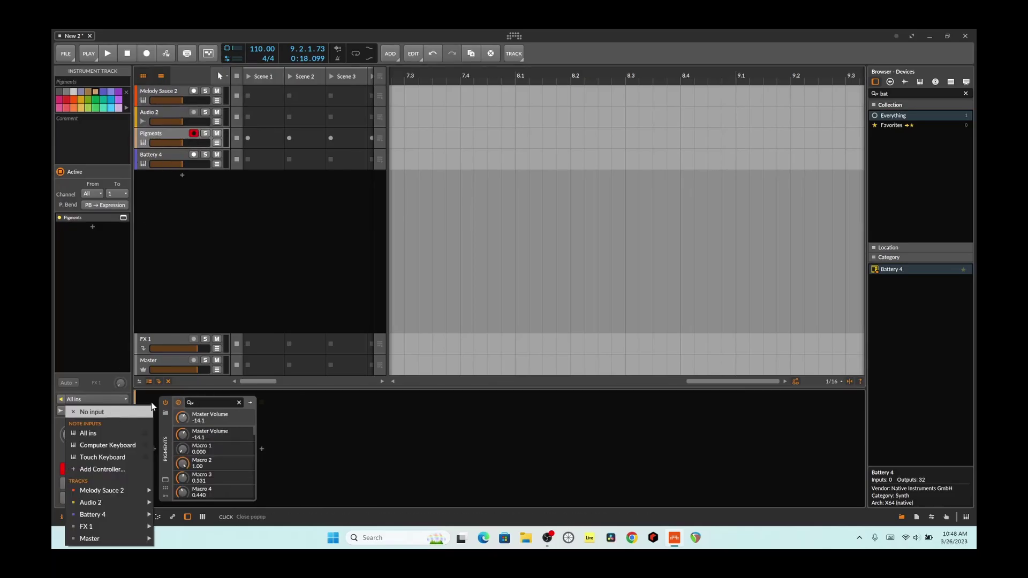
mouse_move(109, 501)
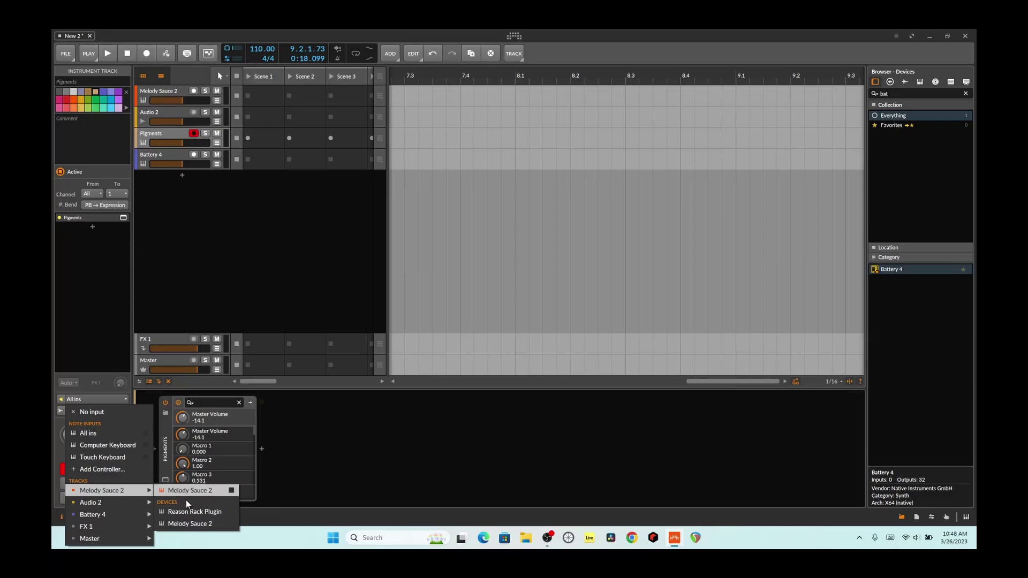
left_click(206, 491)
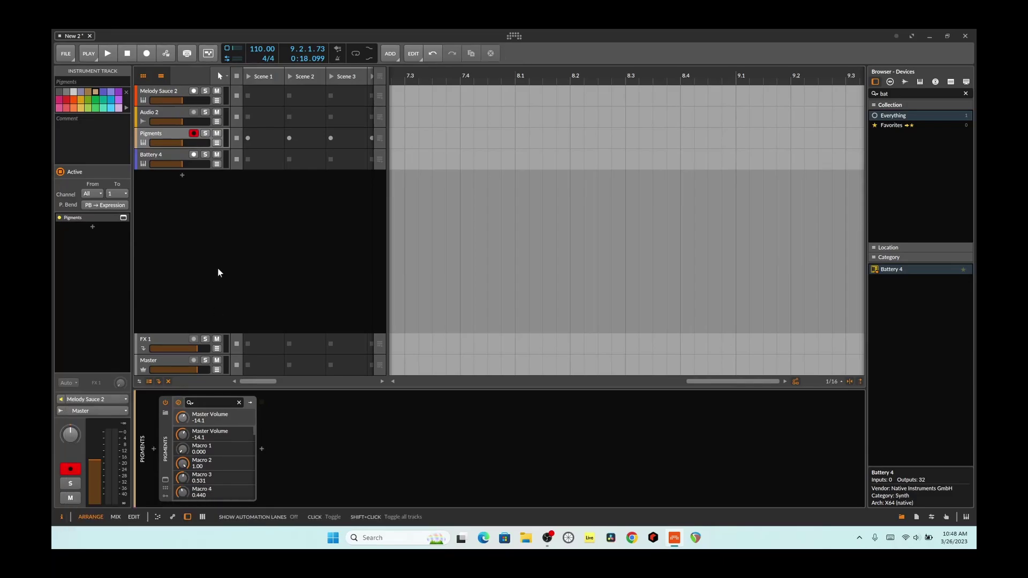
Step: Route notes from the Melody Sauce 2 track into the Battery 4 track's input
left_click(158, 153)
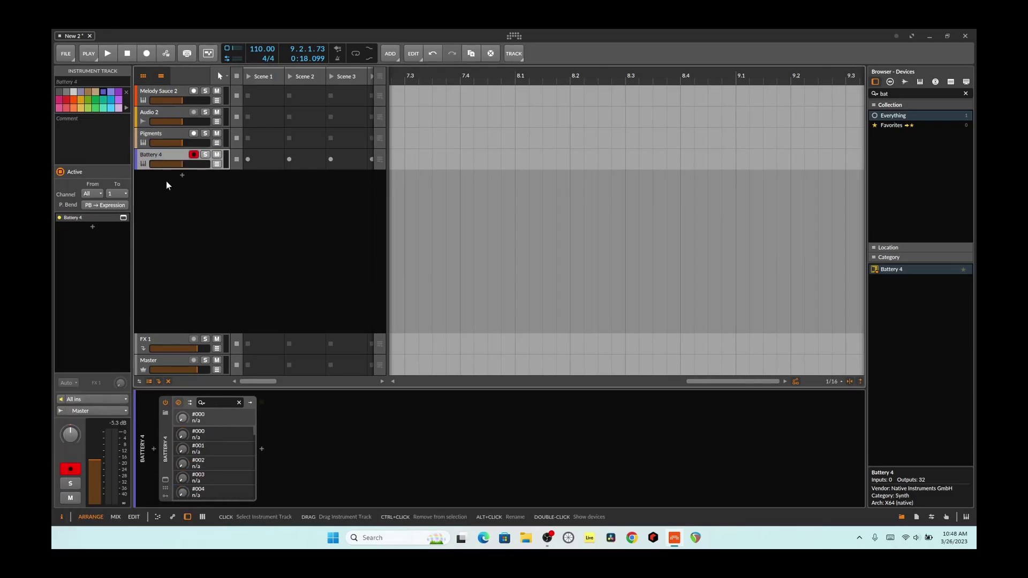
left_click(86, 402)
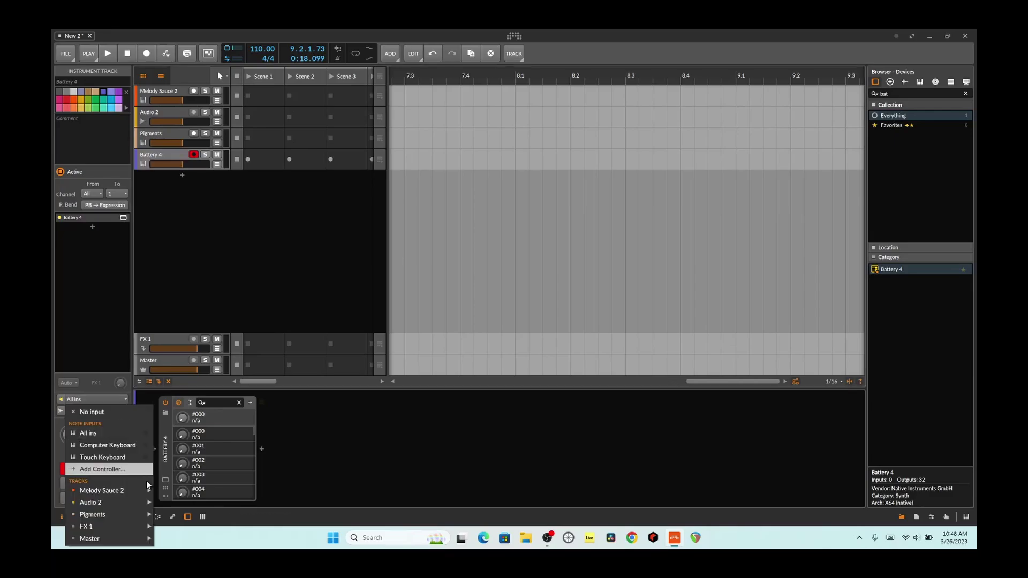
left_click(178, 493)
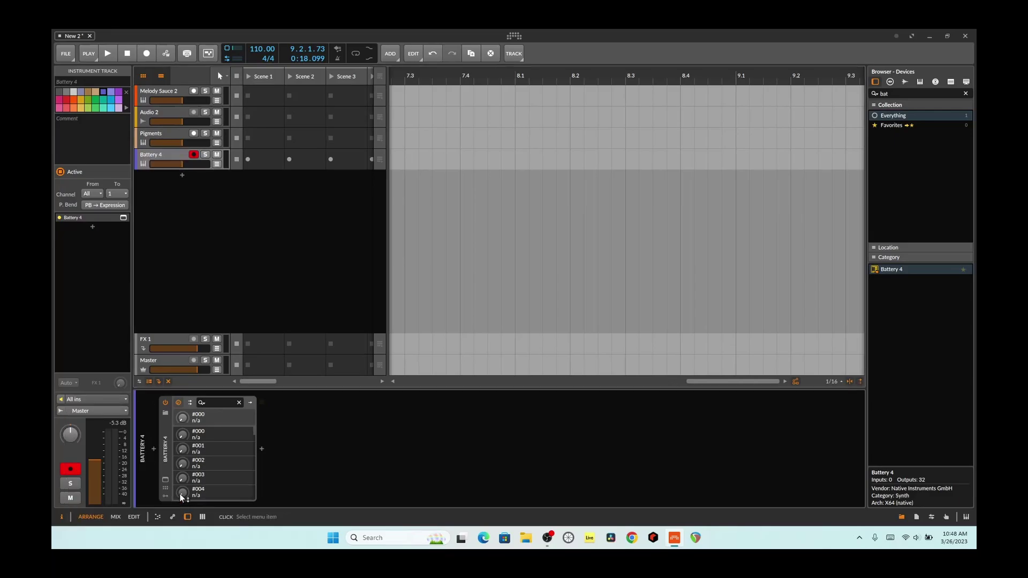
Step: Play the project with the Battery 4 and Pigments tracks armed separately and together, and stop playback
left_click(106, 52)
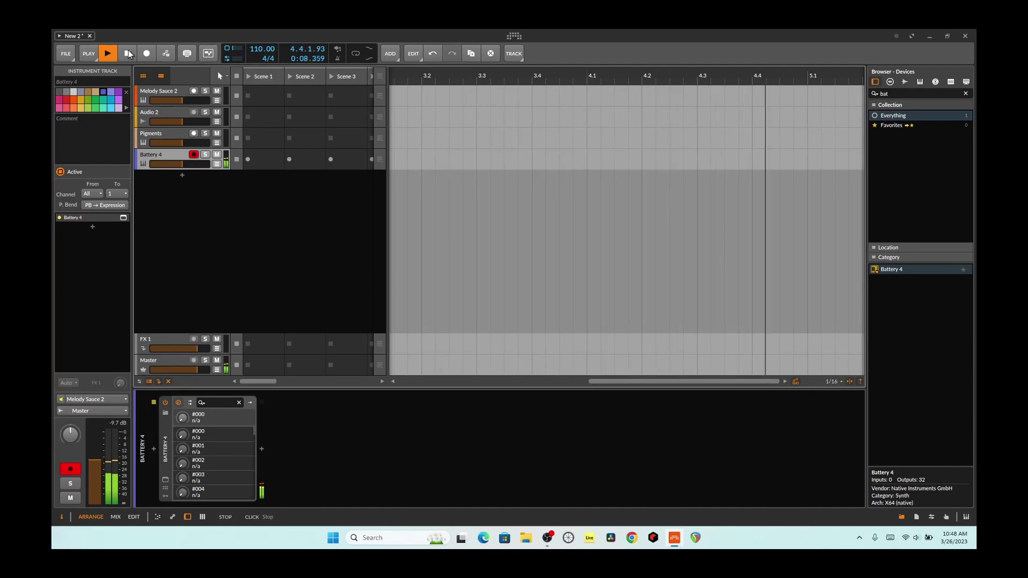
left_click(129, 54)
left_click(163, 135)
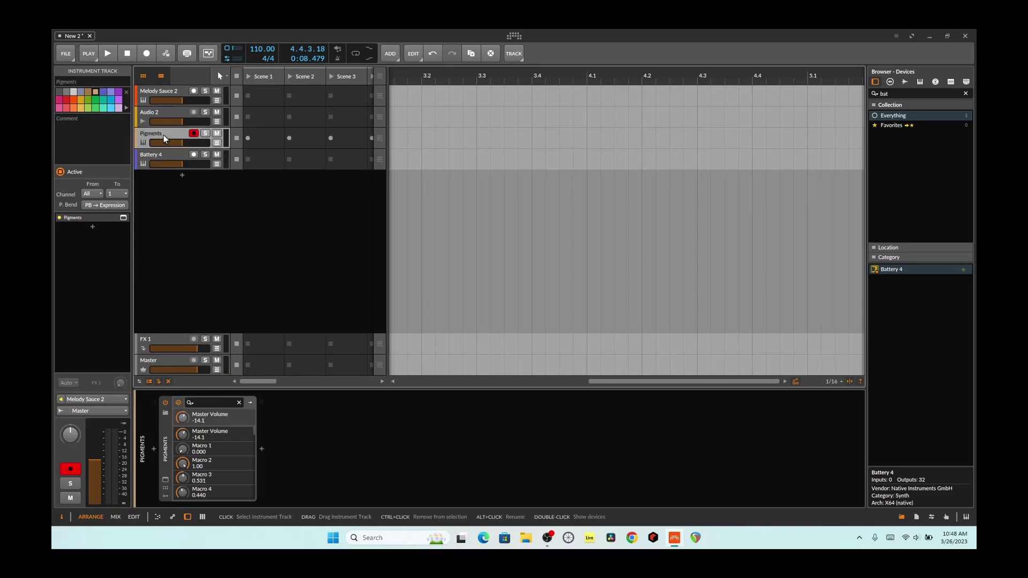
left_click(110, 55)
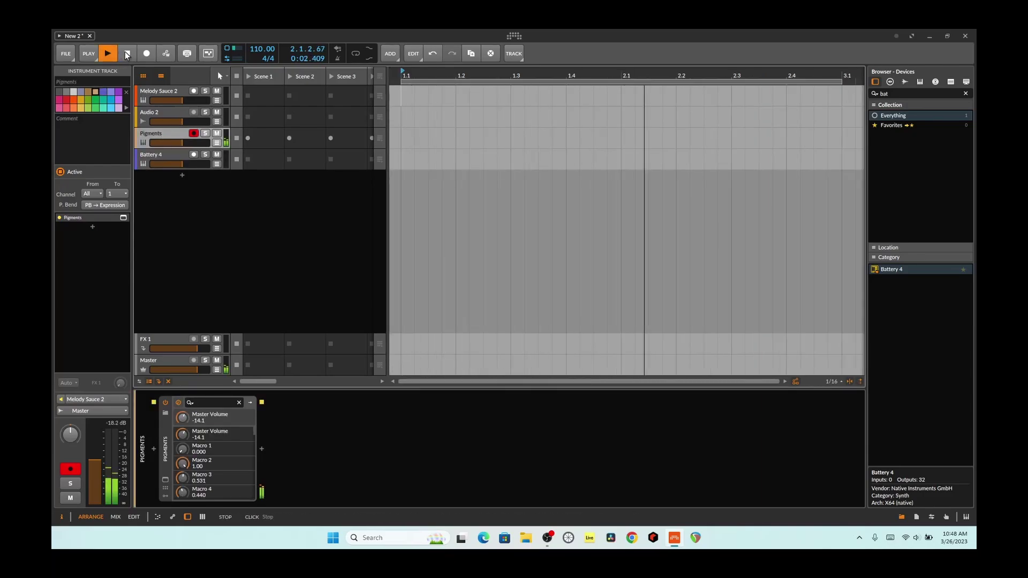
left_click(183, 152)
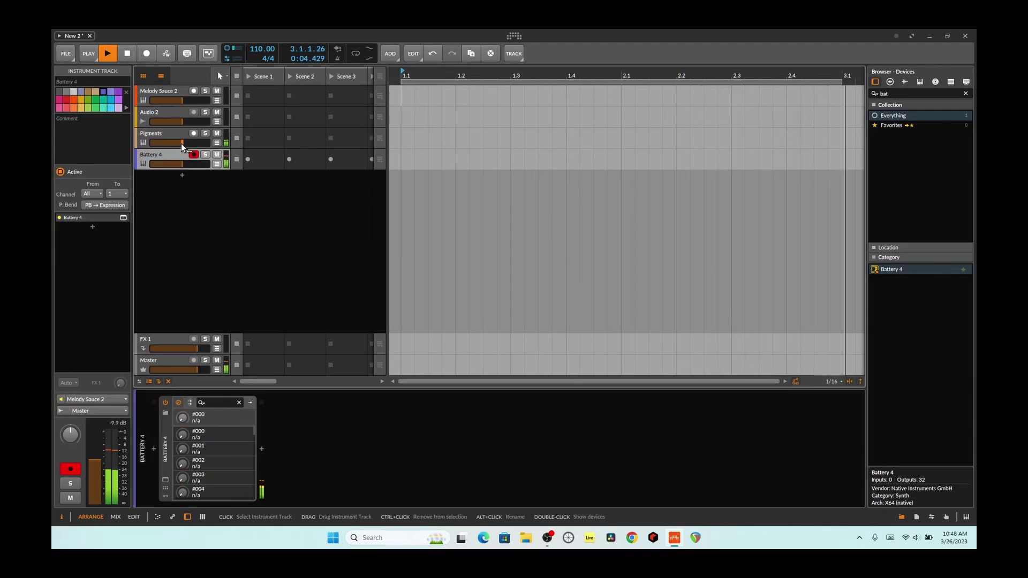
left_click(181, 130, "ctrl")
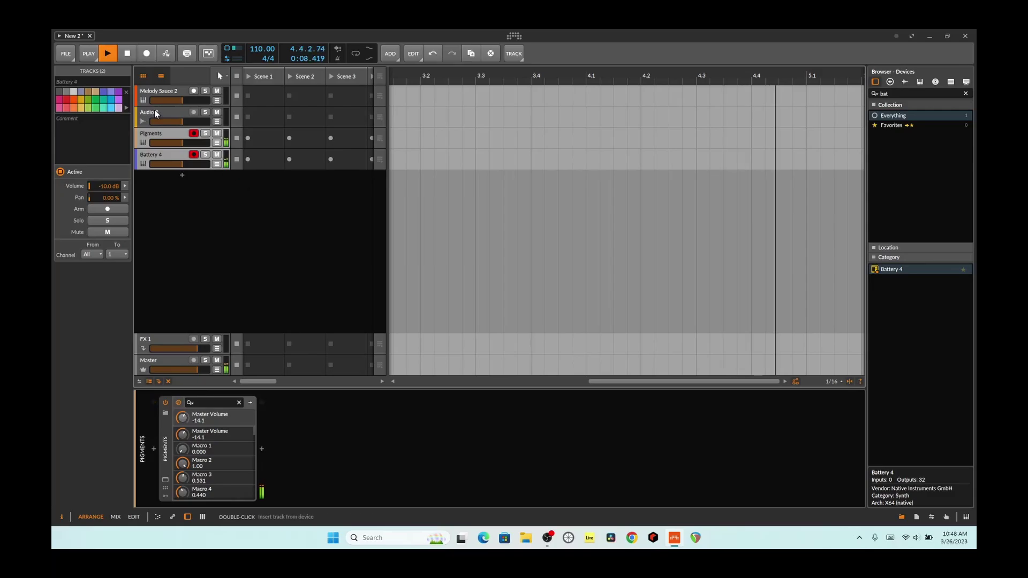
left_click(126, 53)
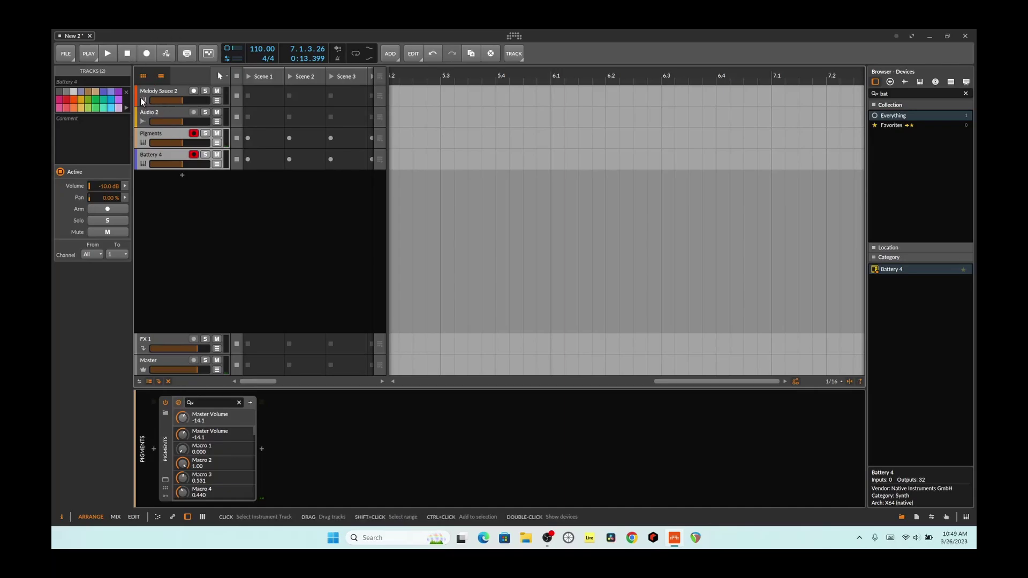
Step: Review the note routing from the Melody Sauce 2 track to the Pigments and Battery 4 tracks
left_click(160, 95)
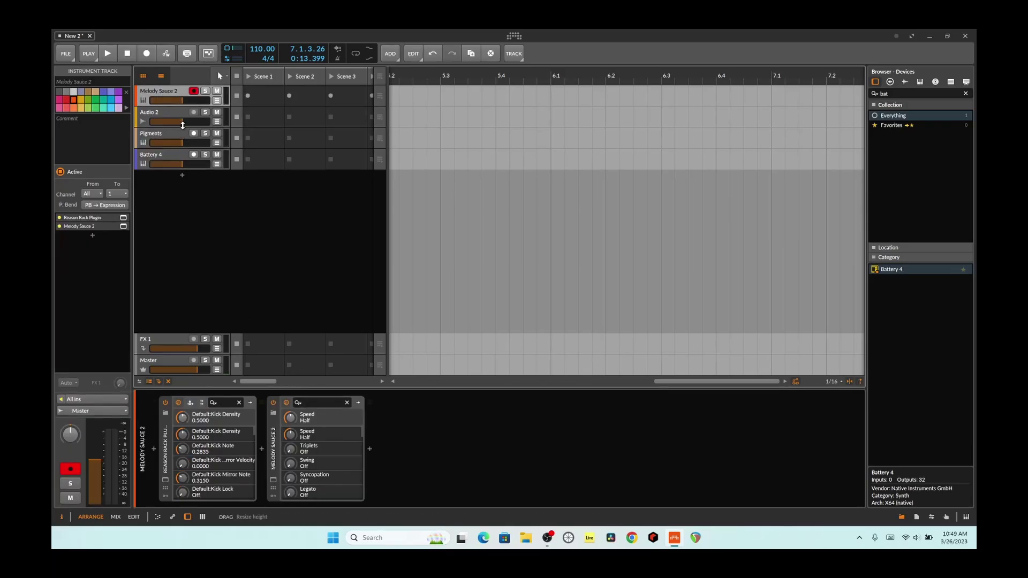
left_click(162, 137)
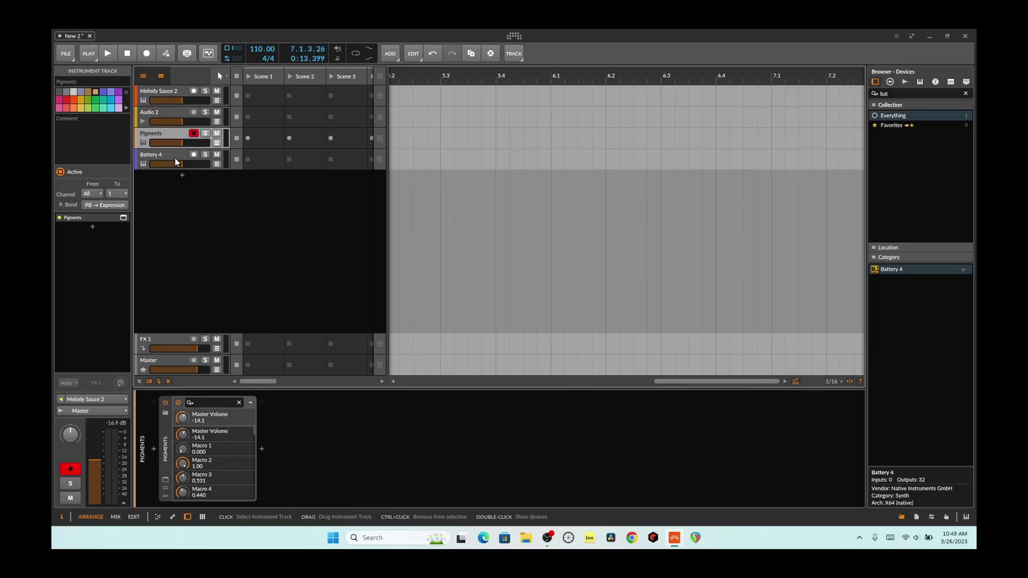
left_click(175, 158)
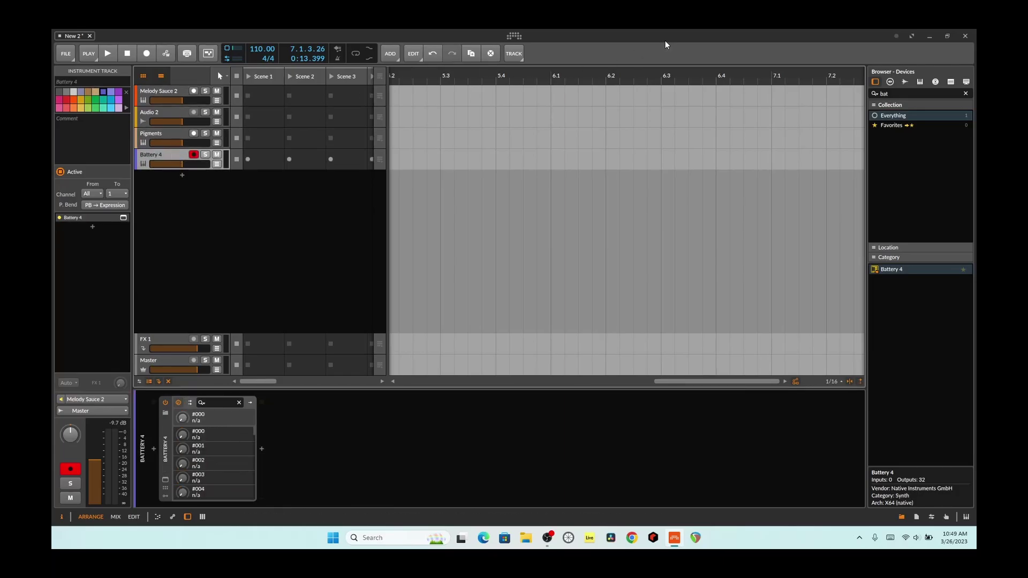
Step: Search the device browser for "chann" and insert a Channel Filter before Battery 4 in its track
left_click(898, 93)
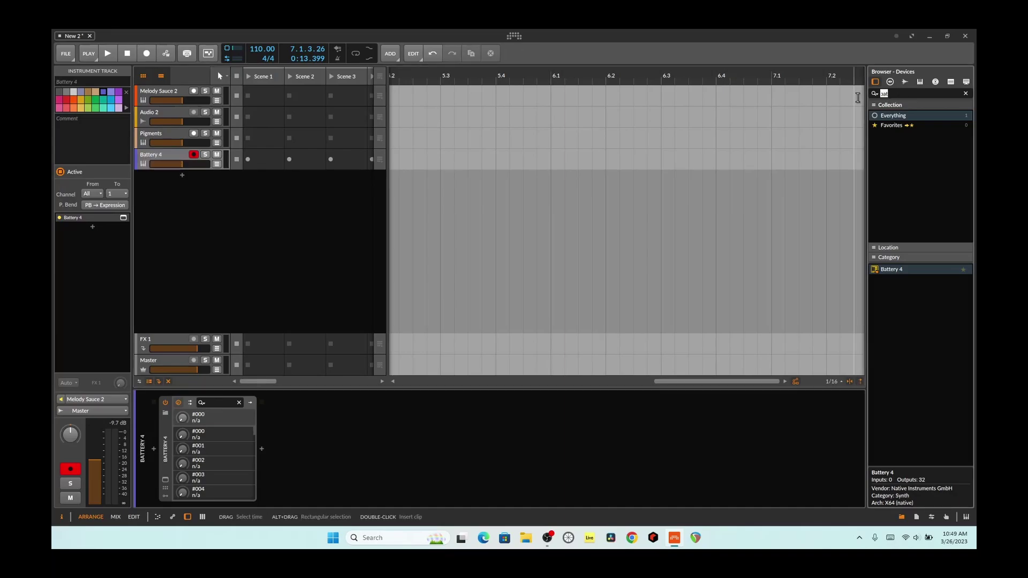
type("chann")
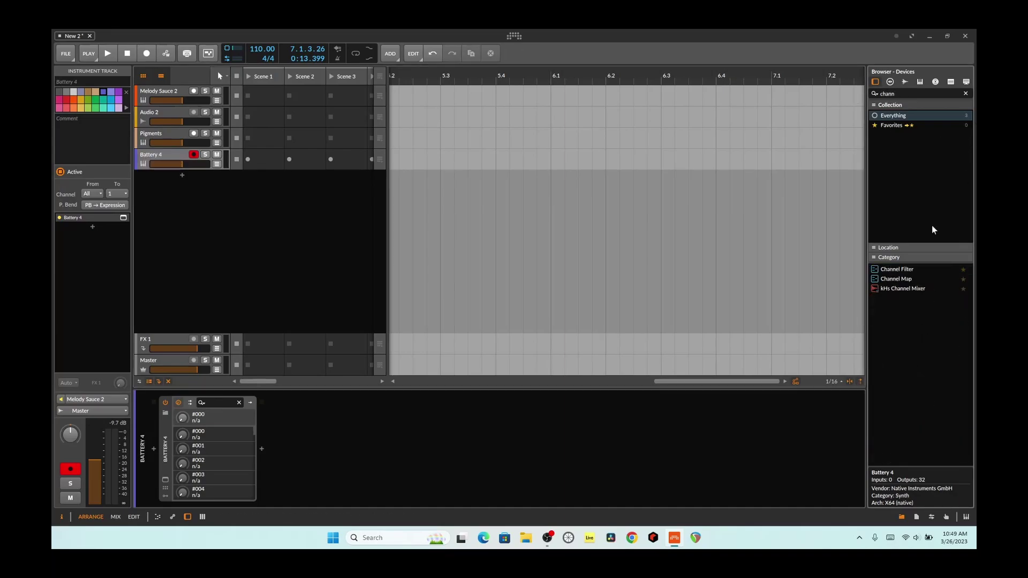
left_click_drag(907, 269, 371, 379)
left_click_drag(101, 433, 150, 436)
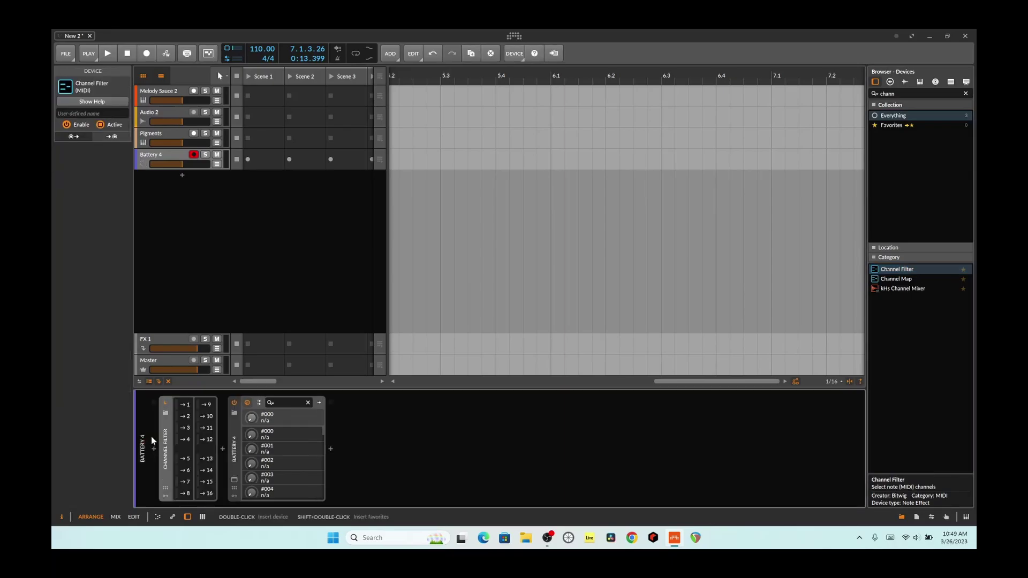
Step: Disable channels 1, 3, 4 and 9 to 12 in the Channel Filter on the Battery 4 track, leaving channel 2 enabled
left_click(202, 409)
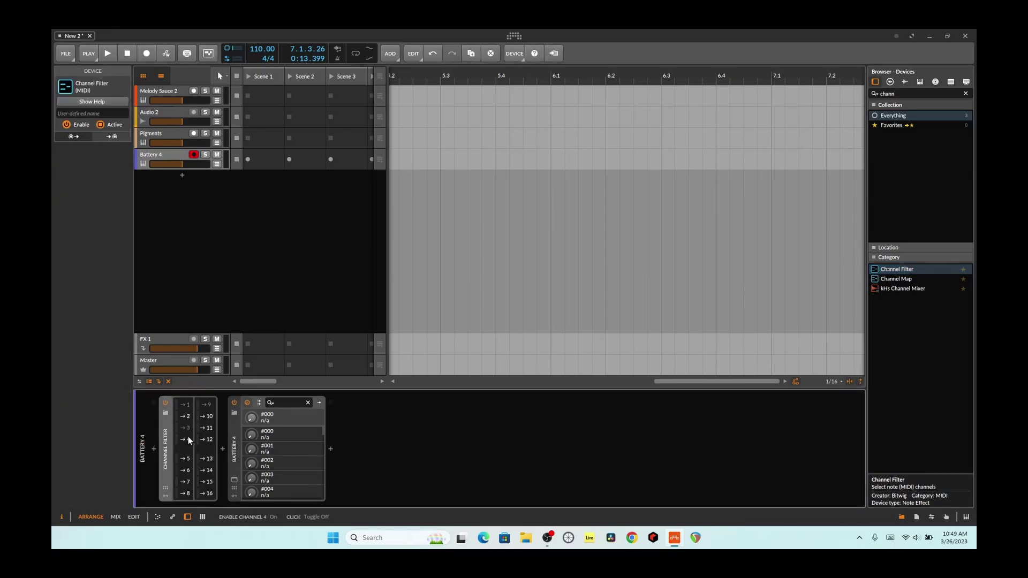
left_click(188, 437)
left_click(206, 416)
left_click(205, 428)
left_click(205, 439)
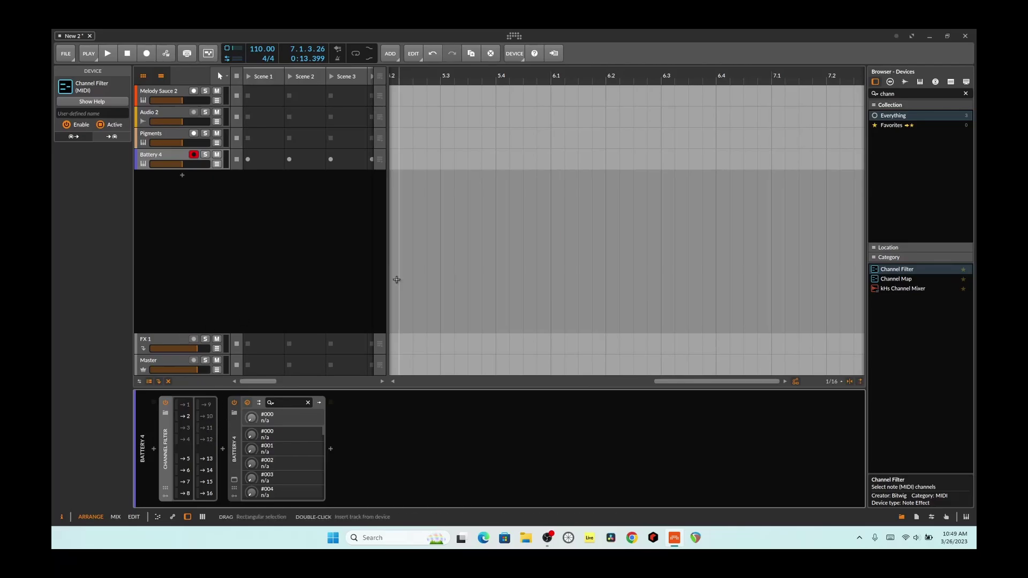
Step: Insert a Channel Filter before Pigments in its track and disable channels 2, 3, 4 and 9 to 12, leaving channel 1 enabled
left_click(172, 137)
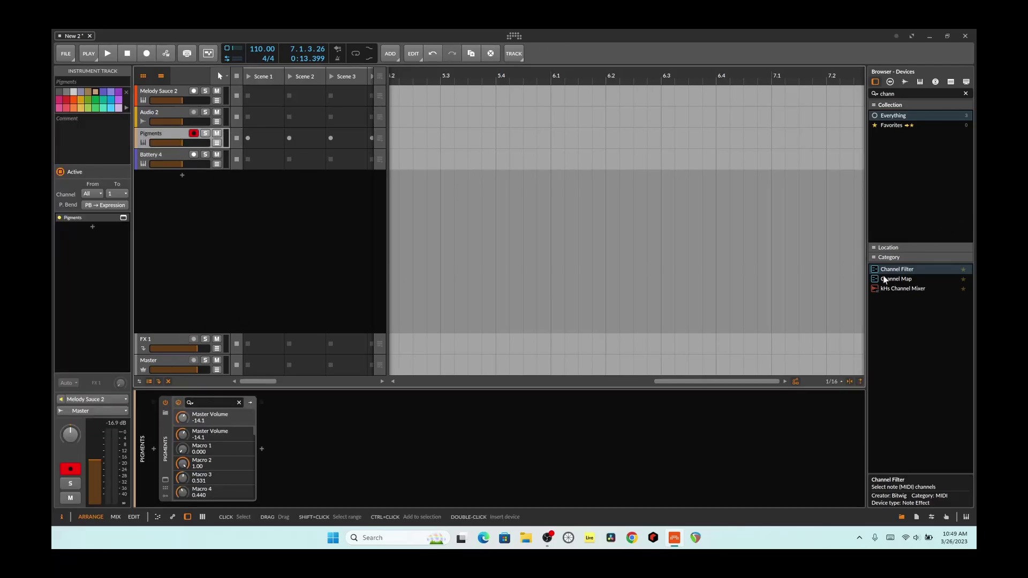
left_click_drag(889, 269, 390, 418)
left_click_drag(273, 426, 156, 426)
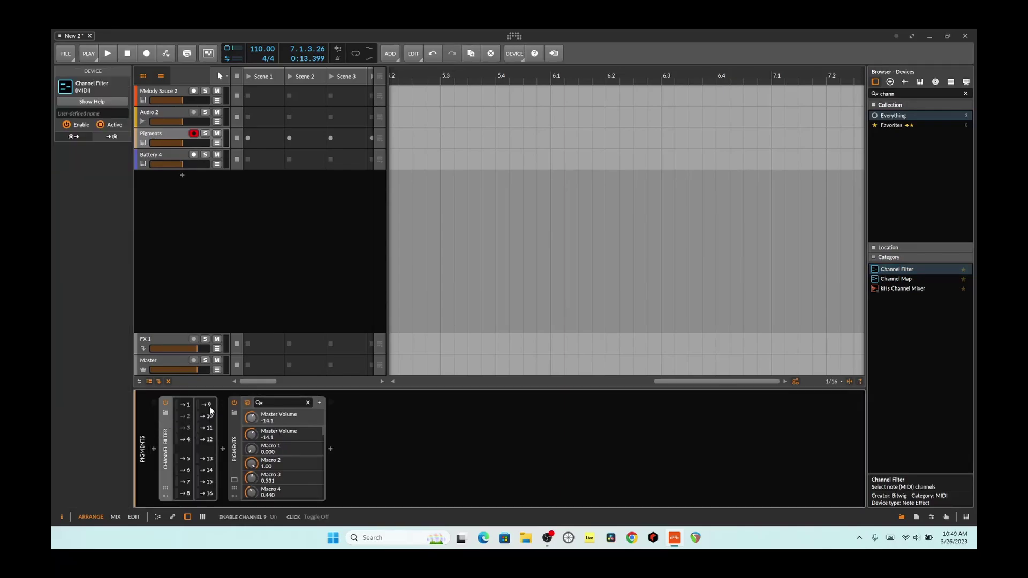
left_click(183, 440)
Step: Play the project with the Pigments track armed, the Battery 4 track armed and both together to test the channel filters, and stop playback
key("space")
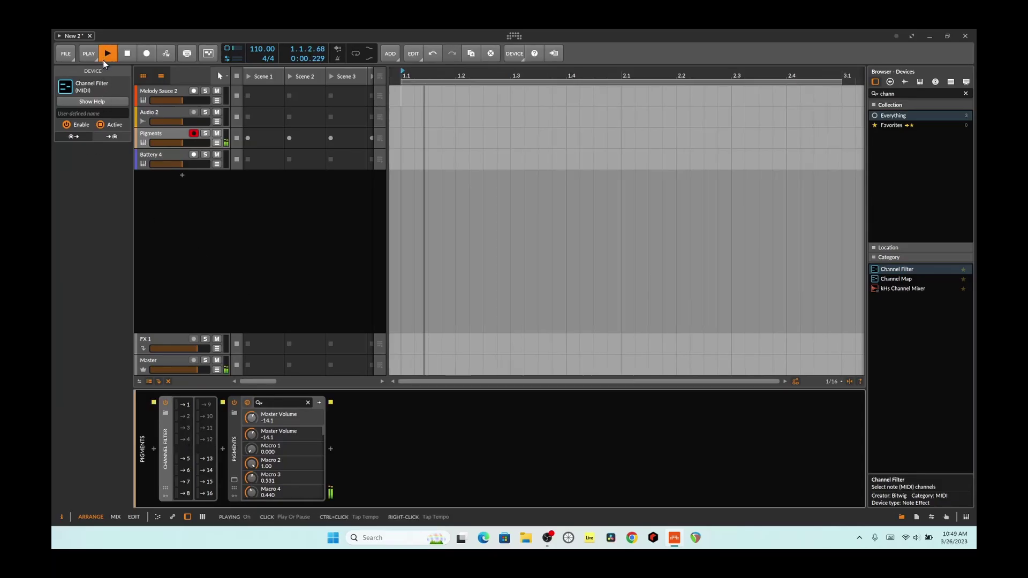
left_click(159, 153)
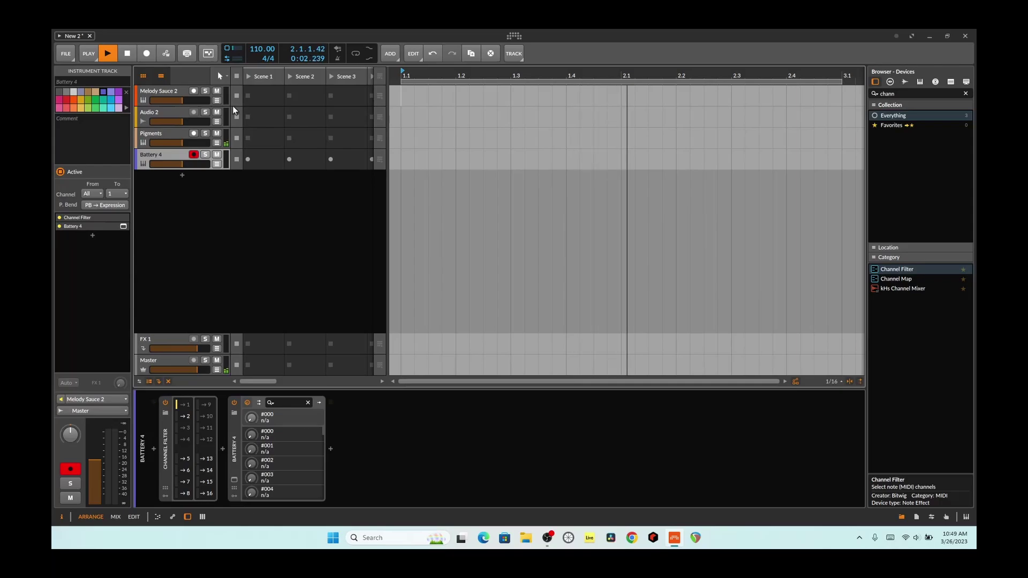
left_click(175, 133, "ctrl")
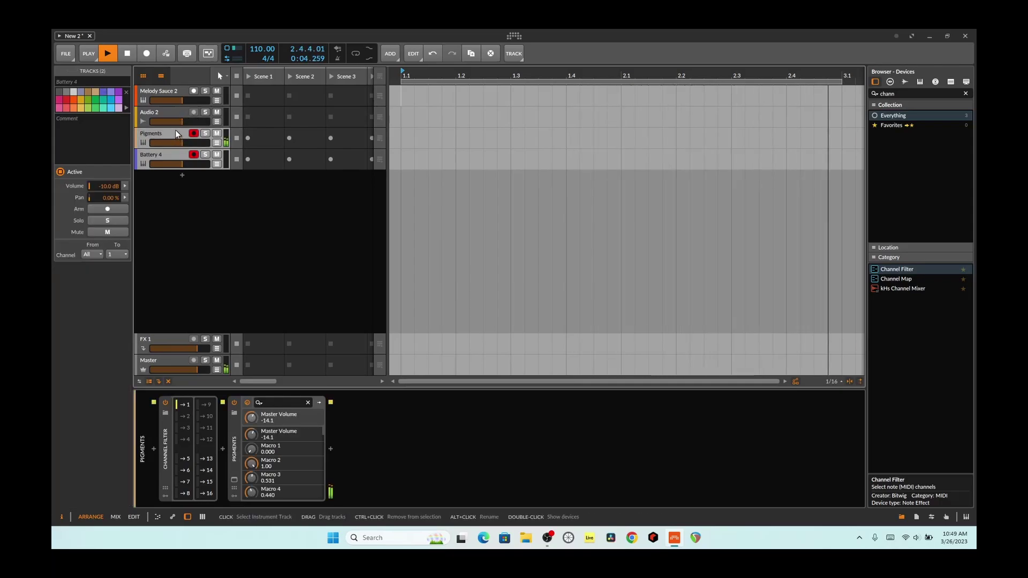
left_click(130, 54)
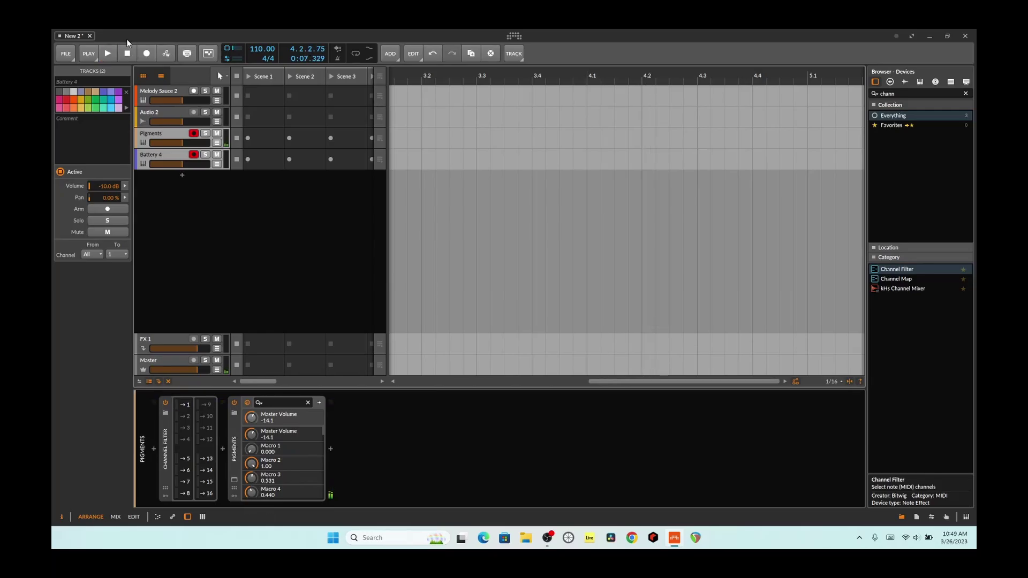
Step: Search the device browser for "NOTE" and insert a Note Grid after Melody Sauce 2 in its track
left_click(164, 90)
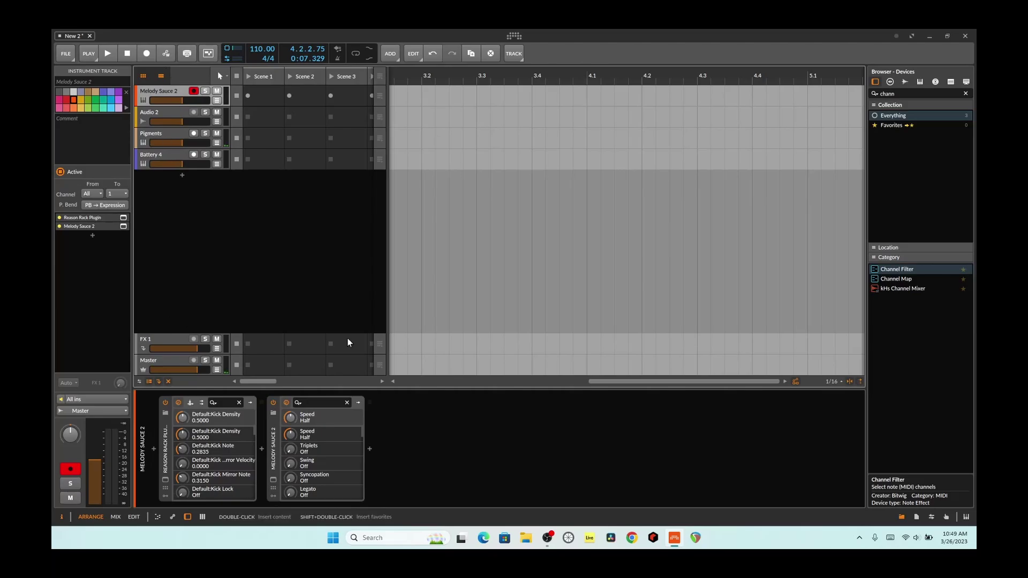
key("ctrl+f")
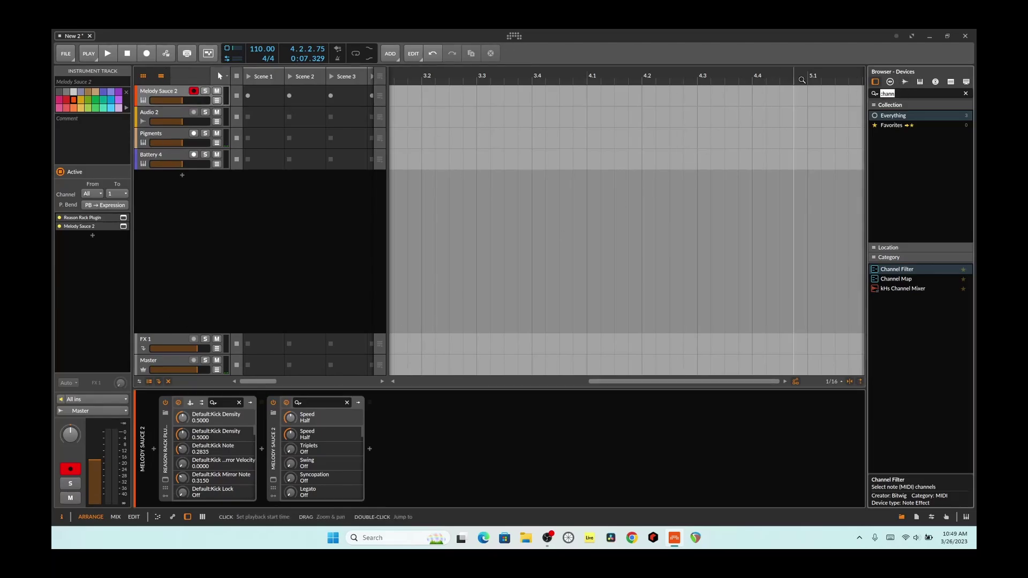
type("NOTE")
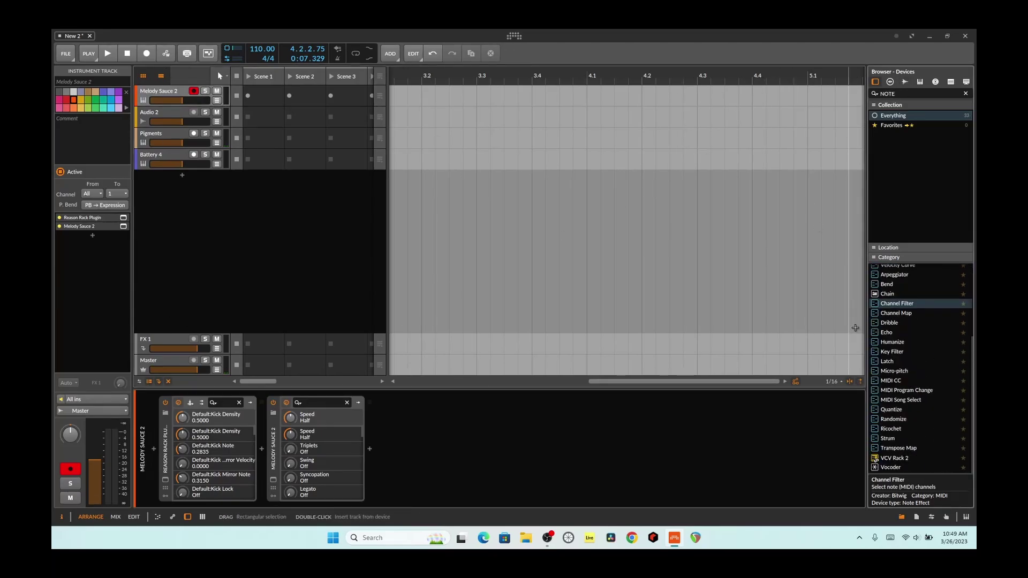
scroll(934, 412, "up", 4)
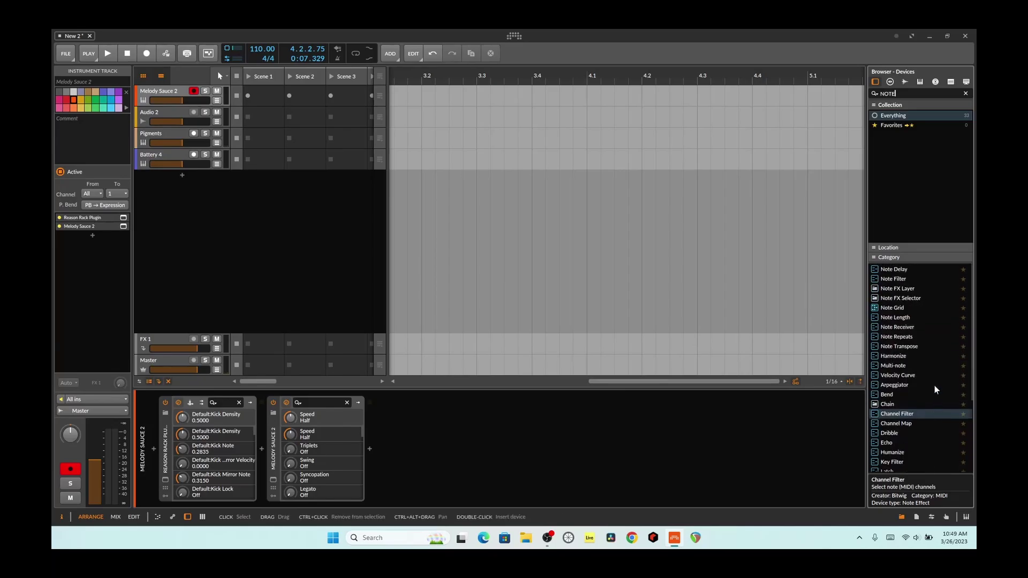
left_click_drag(891, 307, 566, 451)
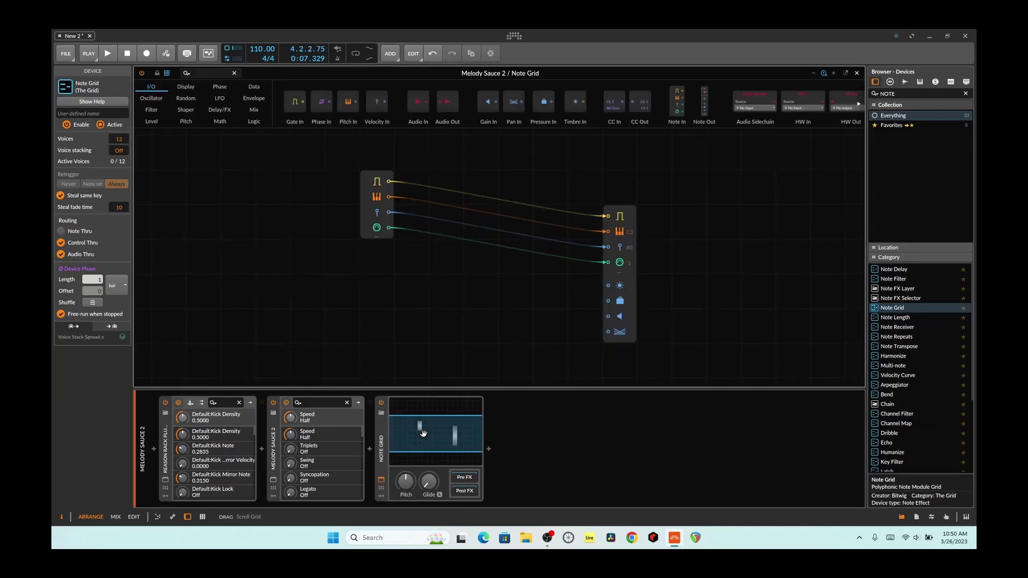
Step: In the Note Grid patch, move the Note In module farther away from the Note Out module to make room between them
left_click(419, 433)
left_click(620, 263)
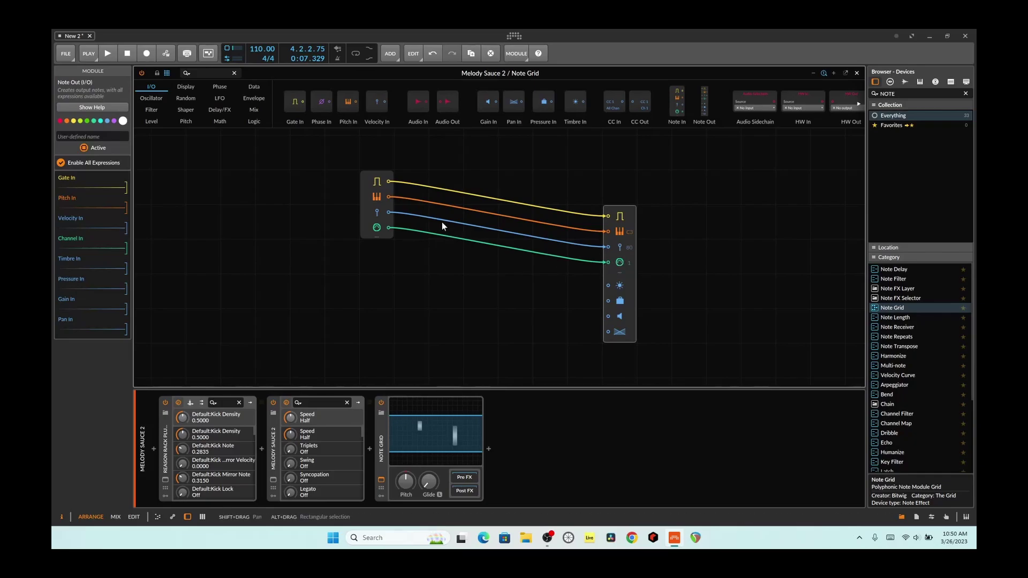
left_click_drag(390, 219, 288, 219)
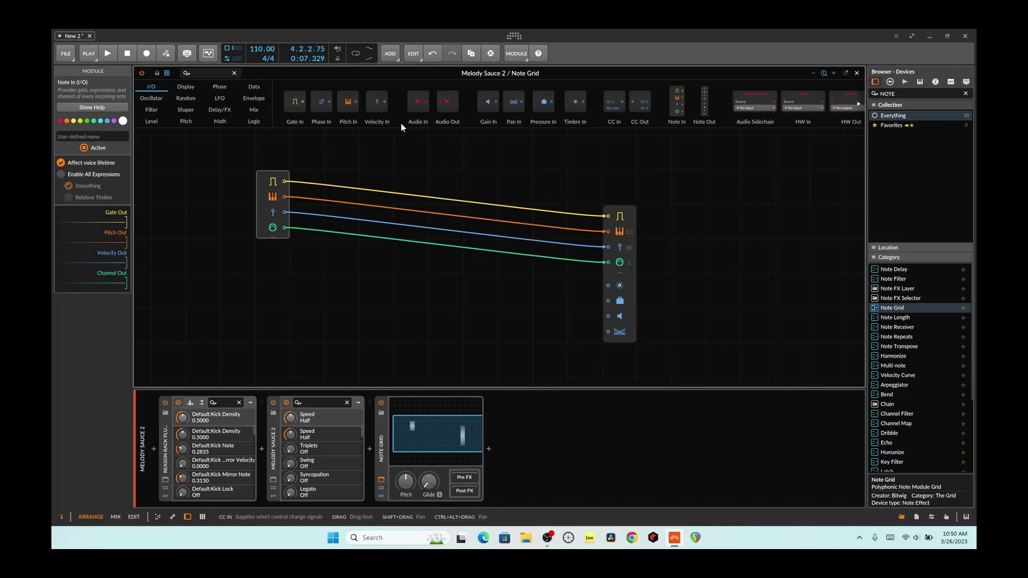
Step: Add two Constant modules stacked below Note In and set the lower one to 2.00
scroll(405, 118, "down", 5)
scroll(409, 115, "up", 5)
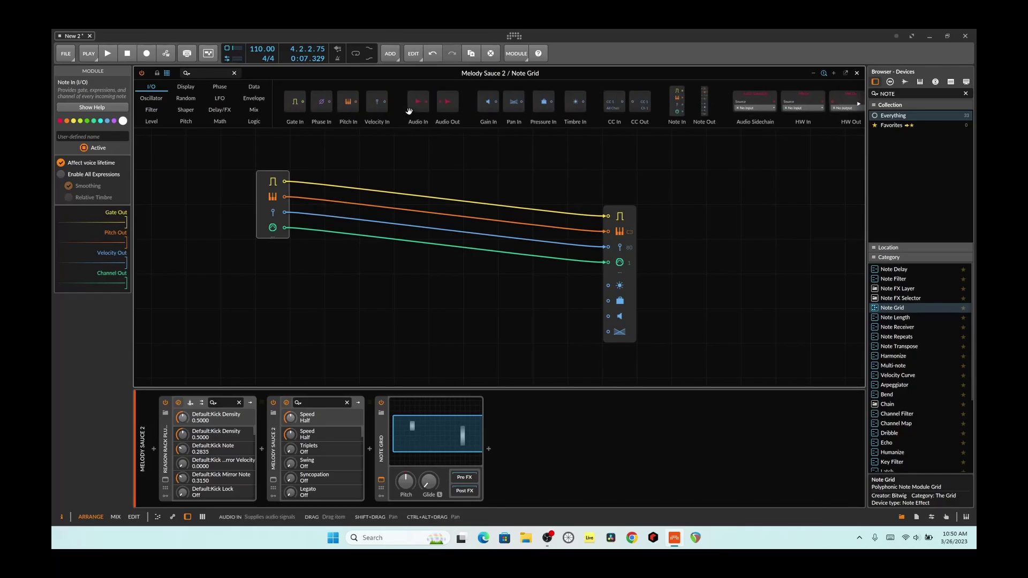
left_click(219, 121)
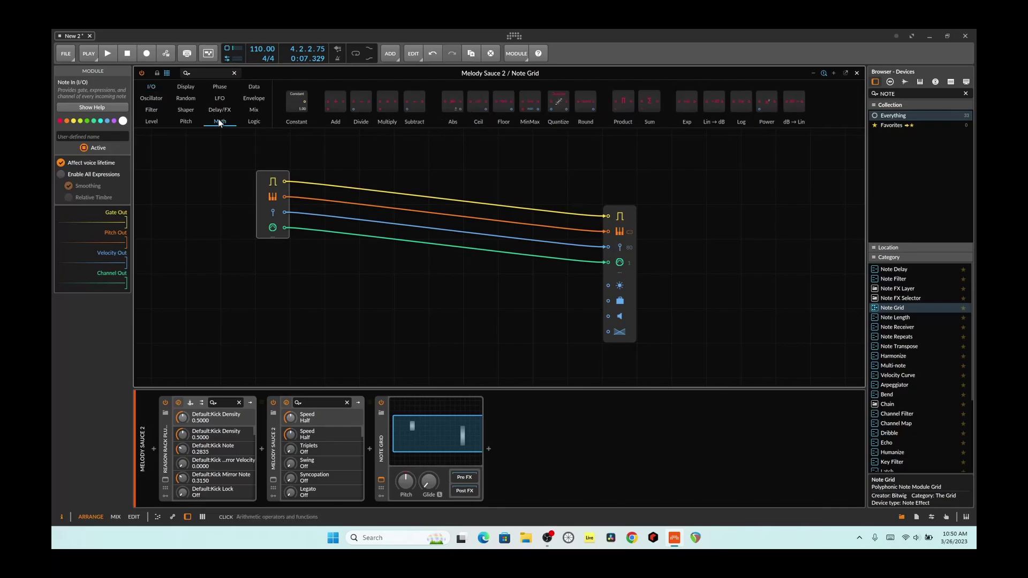
left_click_drag(296, 101, 295, 280)
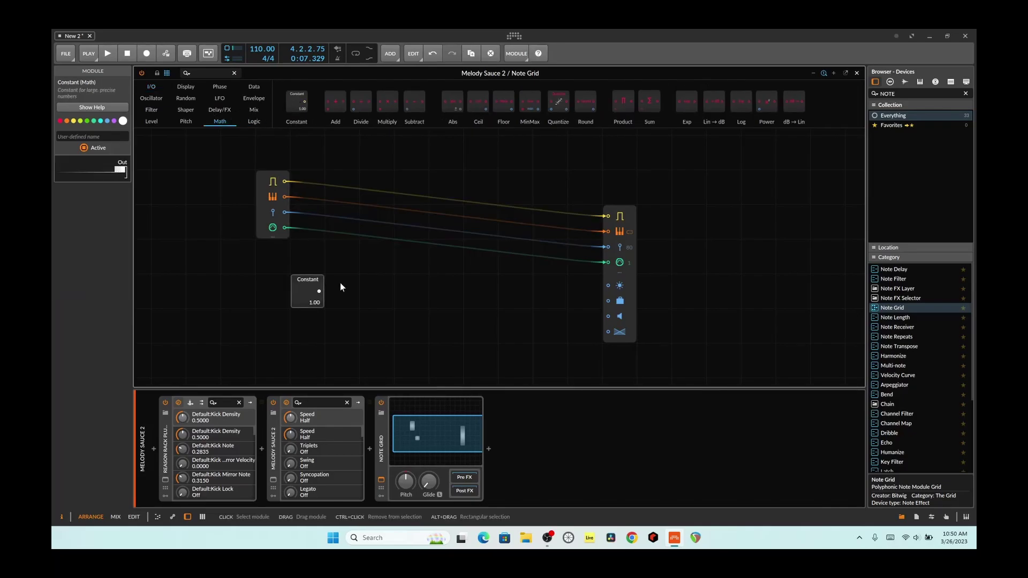
left_click_drag(296, 106, 310, 331)
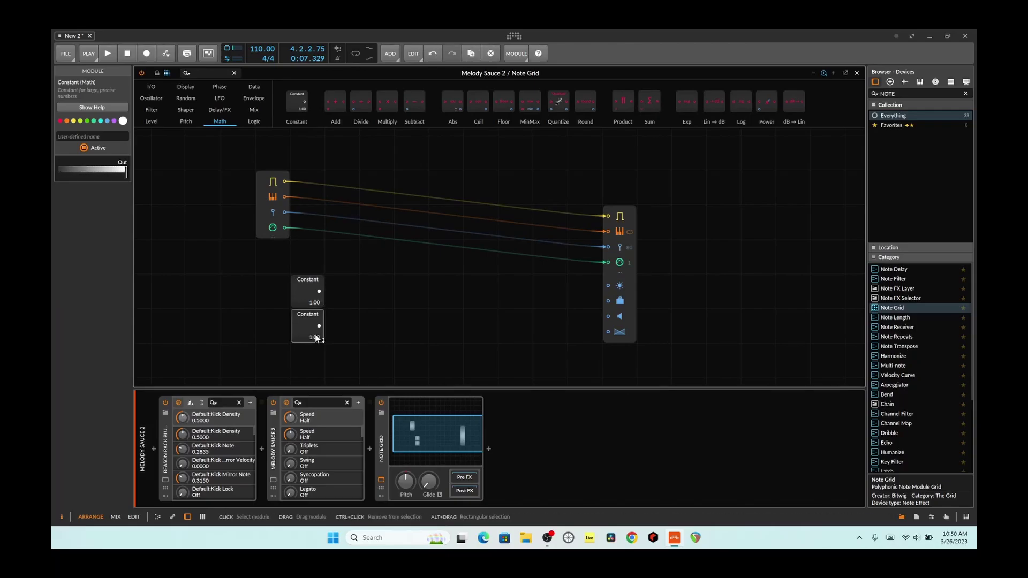
left_click_drag(314, 334, 315, 331)
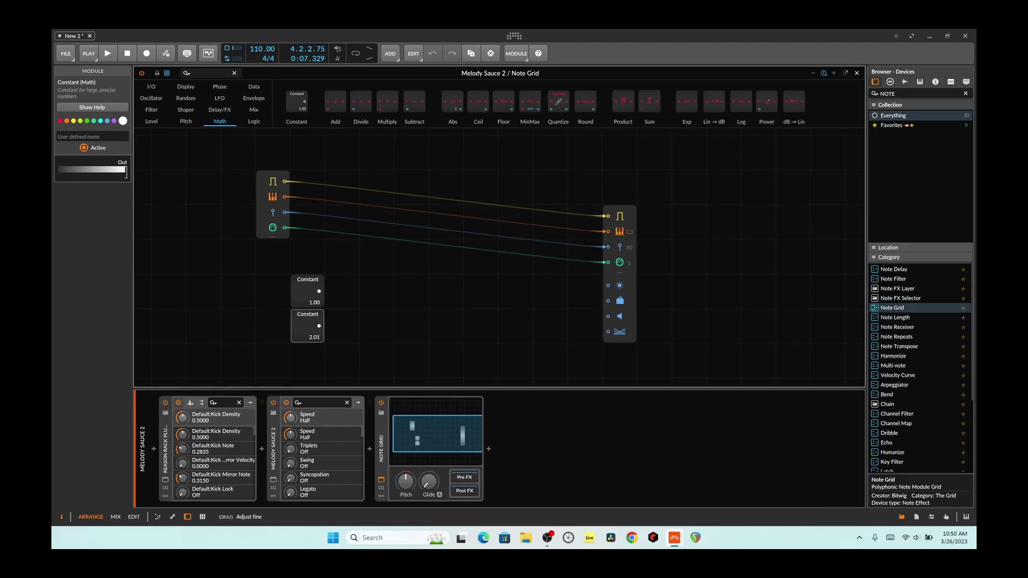
left_click_drag(314, 330, 421, 328)
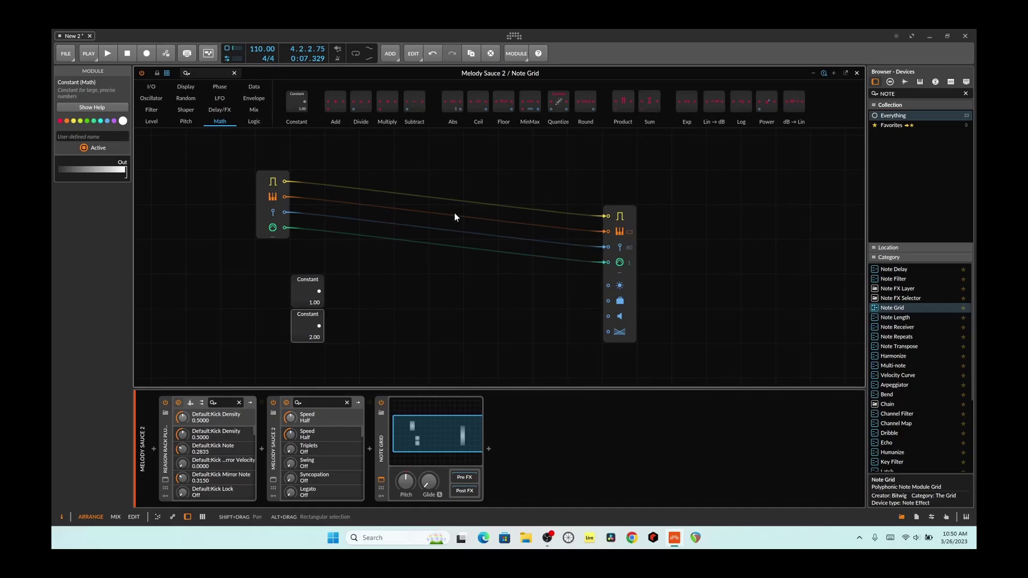
left_click(252, 109)
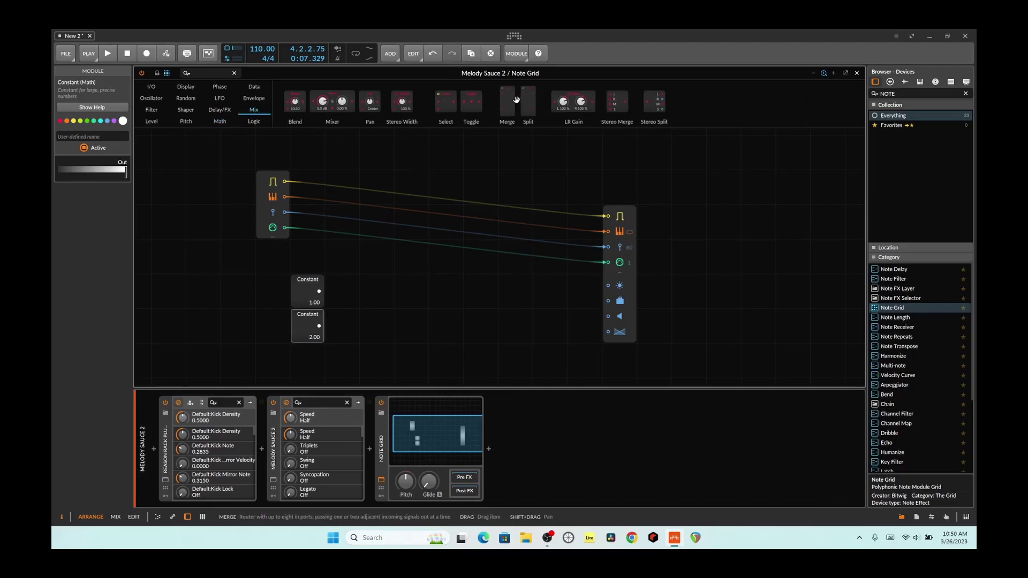
left_click(473, 106)
left_click_drag(472, 106, 427, 306)
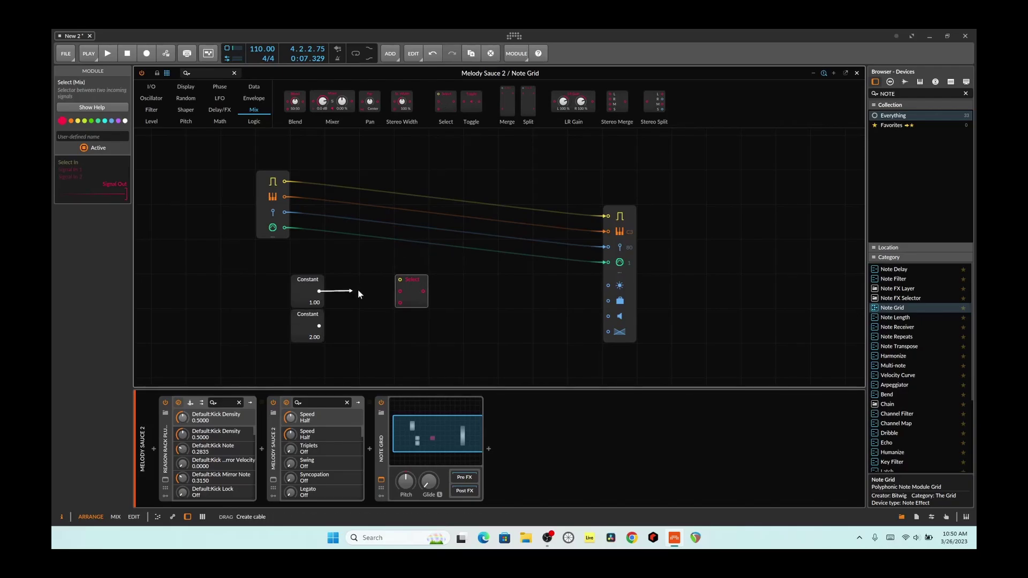
left_click_drag(357, 294, 400, 291)
left_click_drag(319, 326, 608, 262)
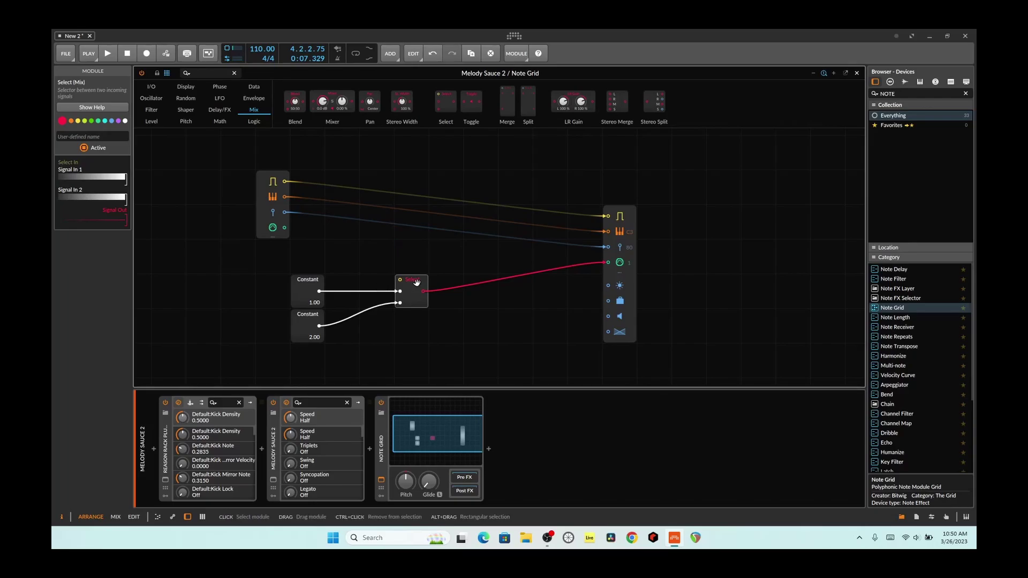
left_click_drag(417, 282, 451, 282)
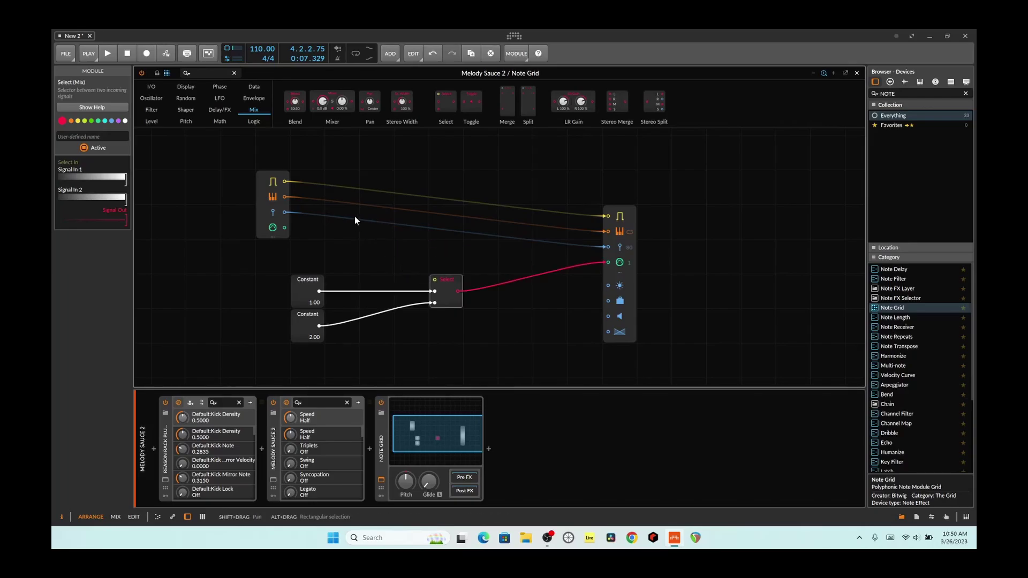
Step: Search the grid modules for "BU" and add a Button module wired to the Select module's select input
left_click(254, 87)
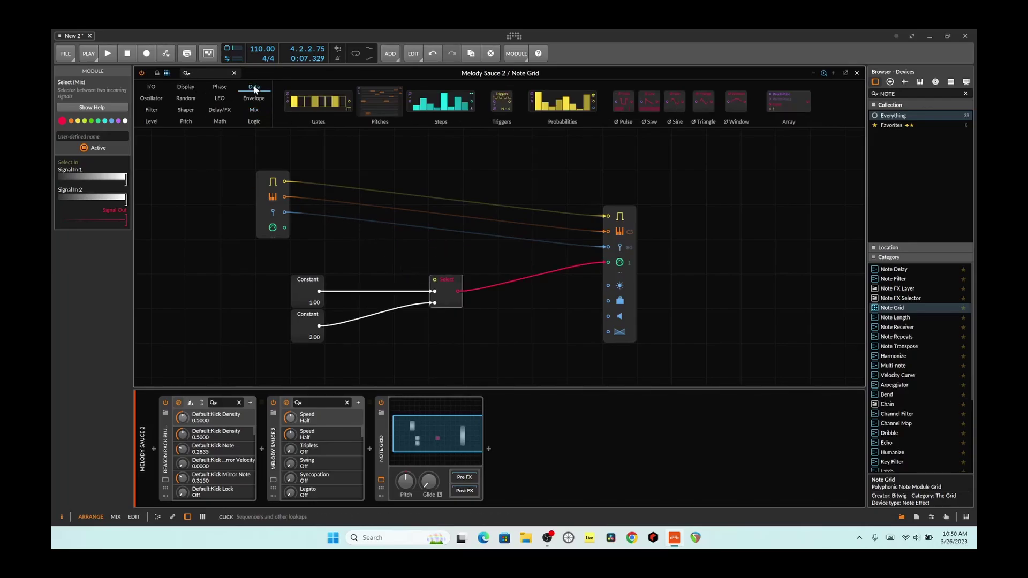
left_click(219, 88)
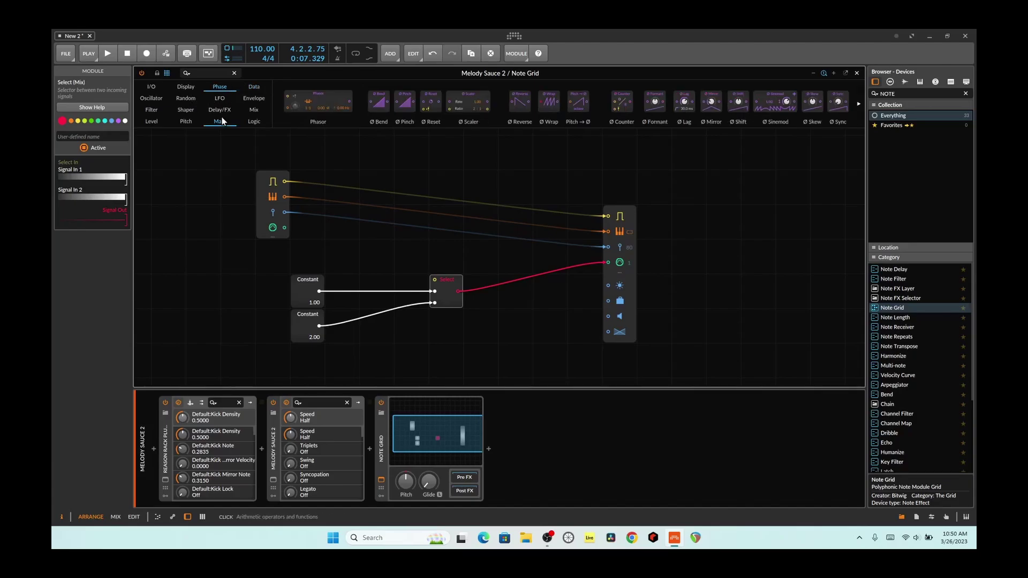
left_click(201, 118)
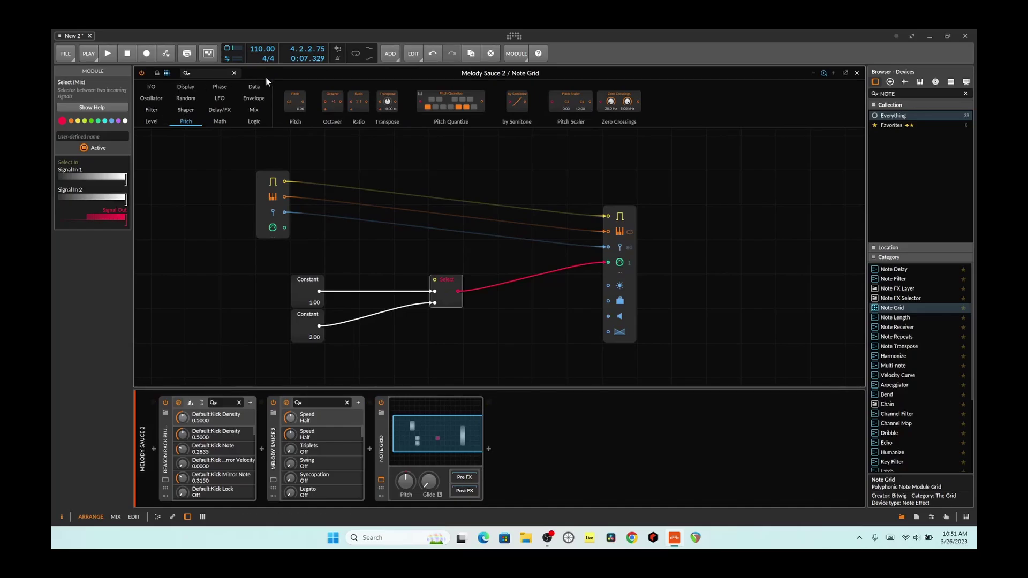
left_click(211, 74)
type("BU")
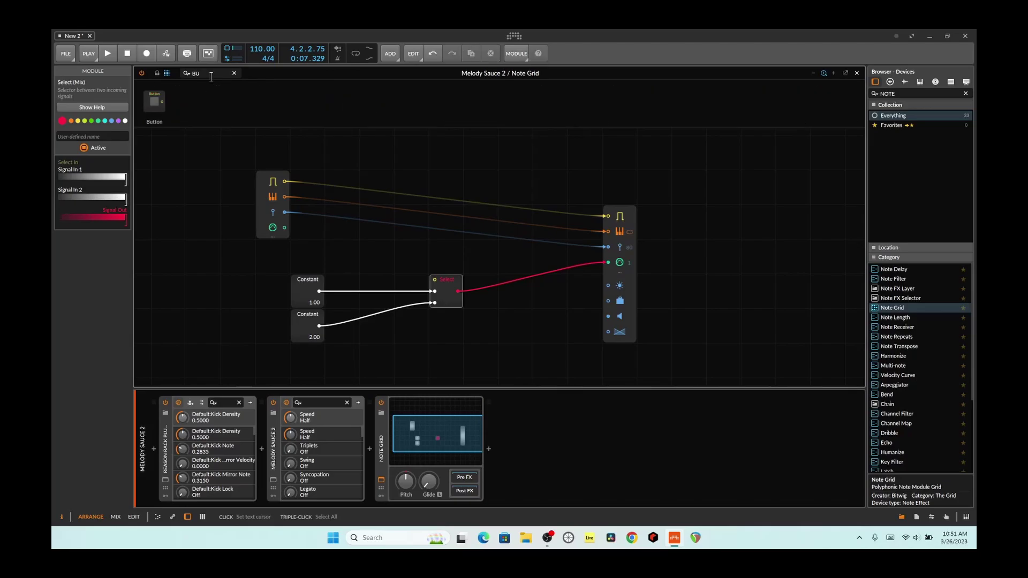
left_click_drag(154, 102, 434, 280)
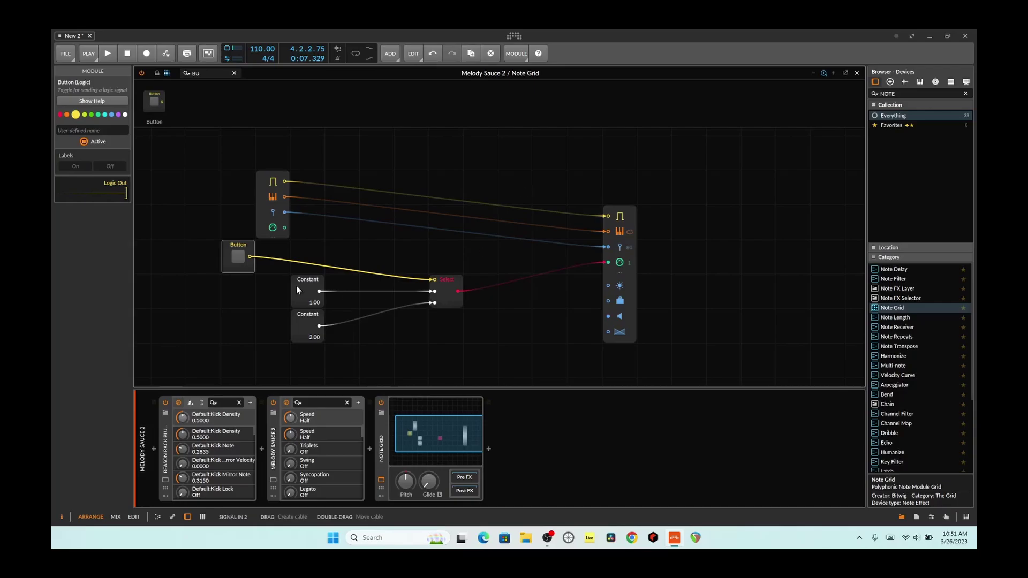
Step: Play the project while toggling the Button to test the channel switching, and stop playback
left_click(244, 256)
left_click(107, 53)
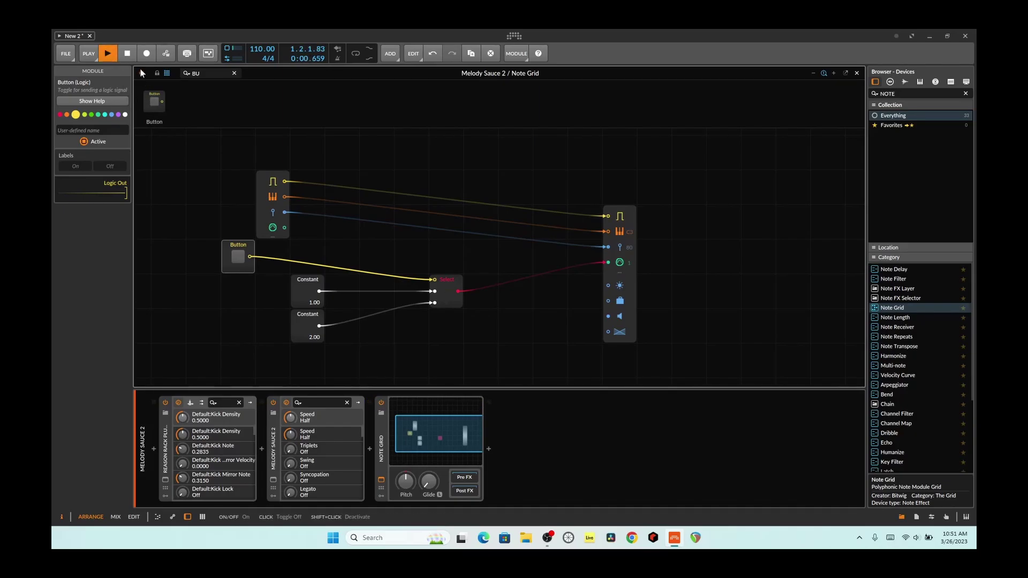
left_click(233, 259)
left_click(233, 259)
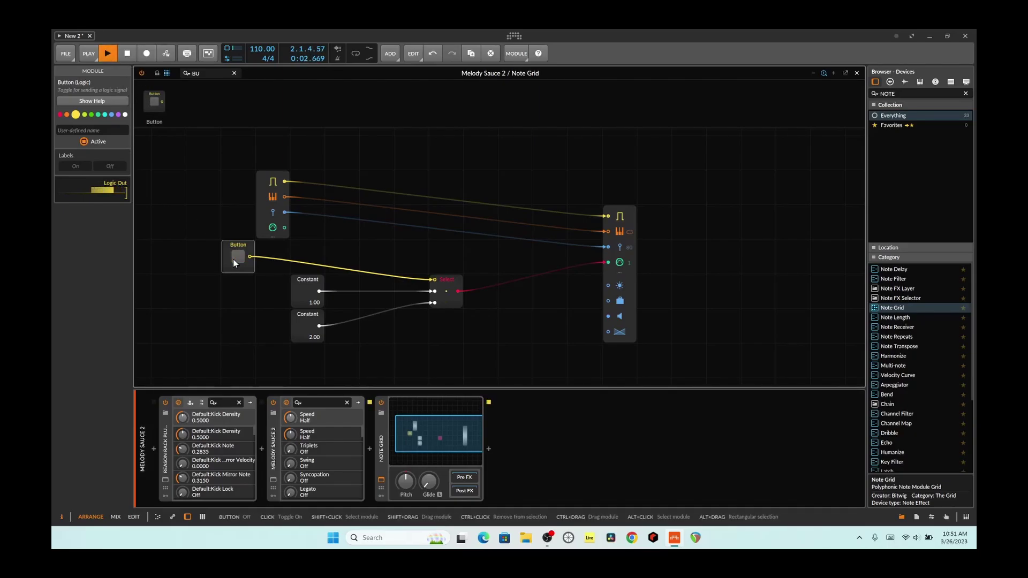
key("space")
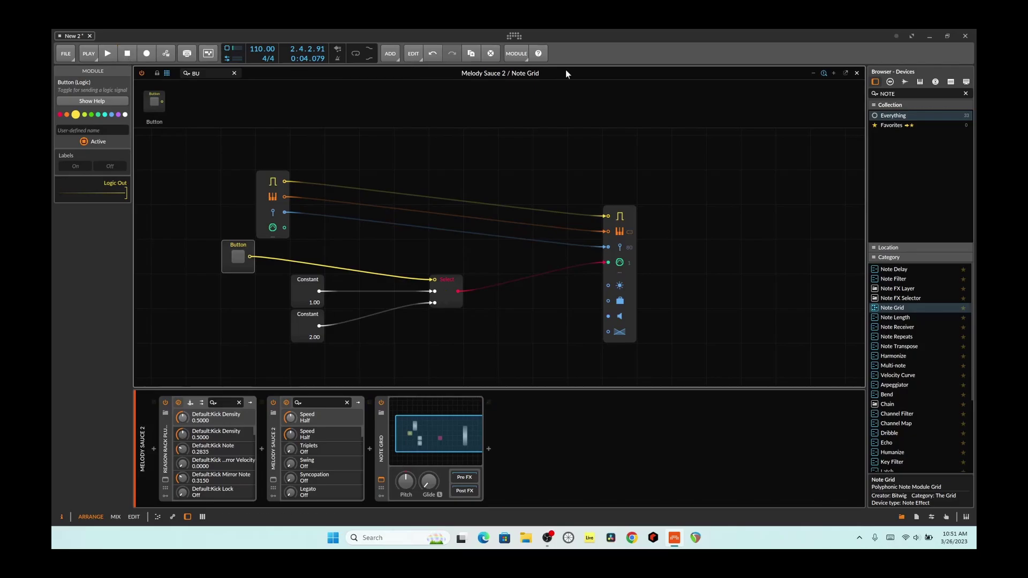
Step: Close the Note Grid editor and select the Pigments and Battery 4 tracks together so both are armed
left_click(857, 73)
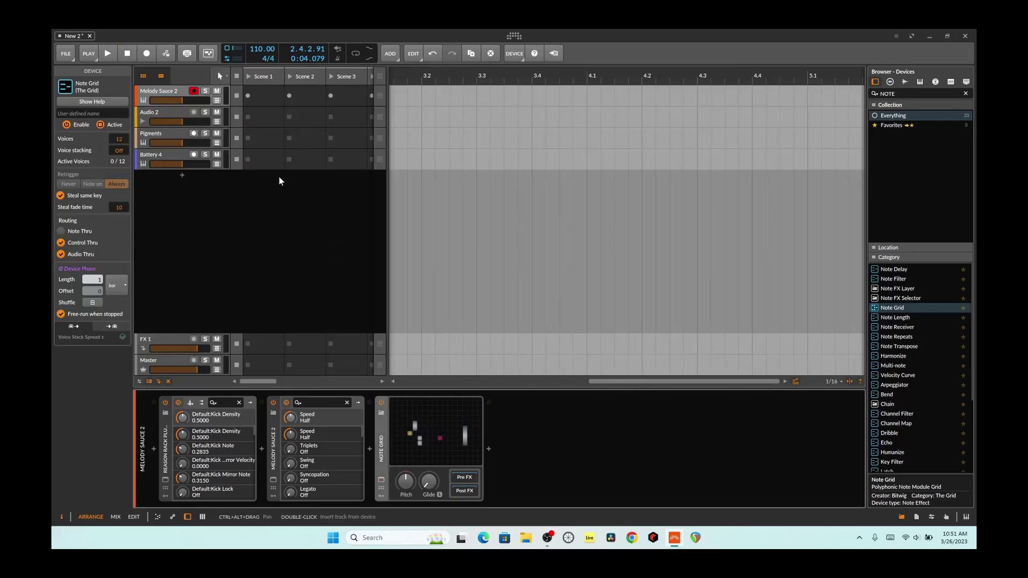
left_click(170, 134)
left_click(168, 151, "shift")
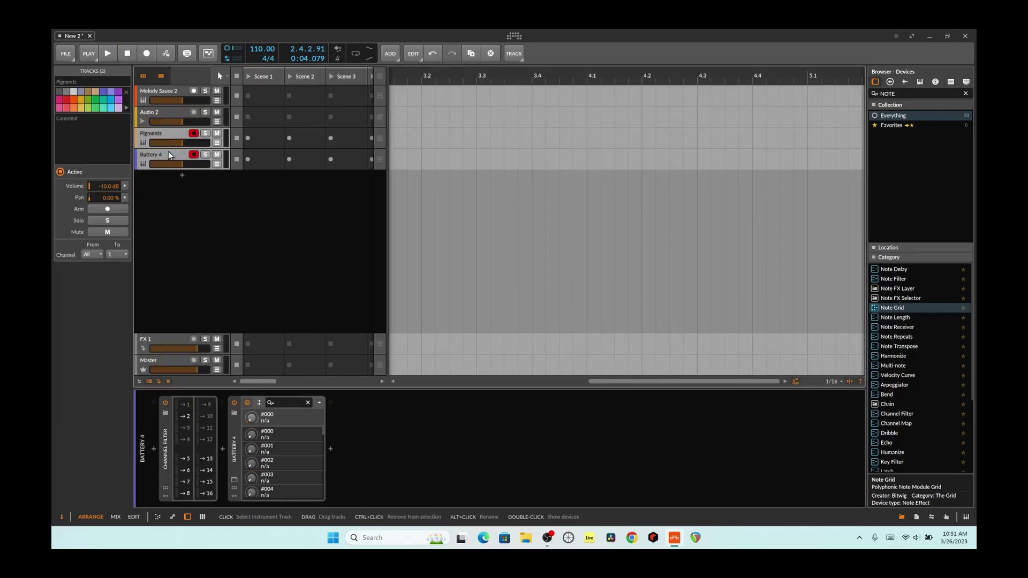
Step: Play the project, check the Pigments, Battery 4 and Melody Sauce 2 tracks one at a time, and stop playback
left_click(106, 55)
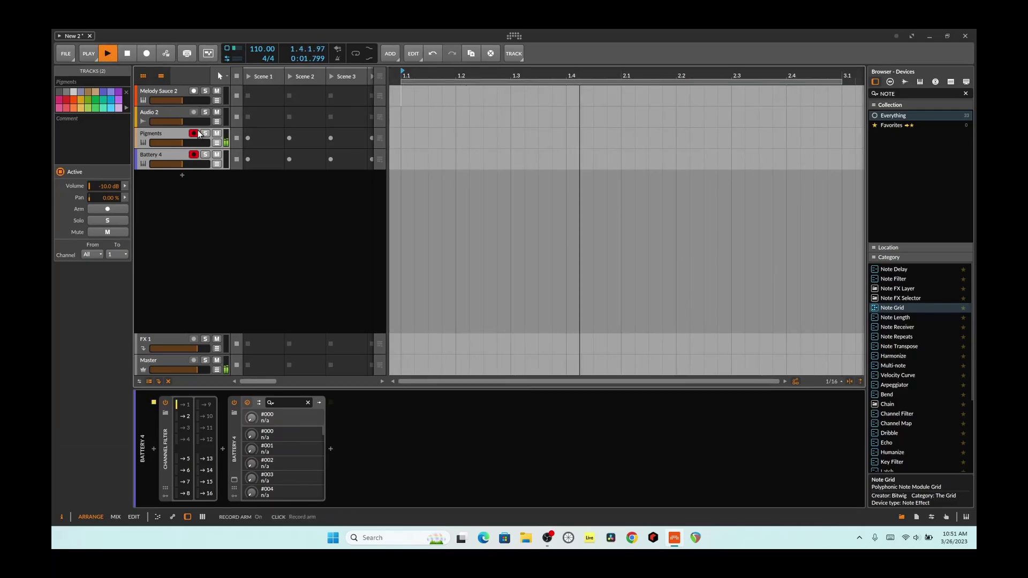
left_click(163, 136)
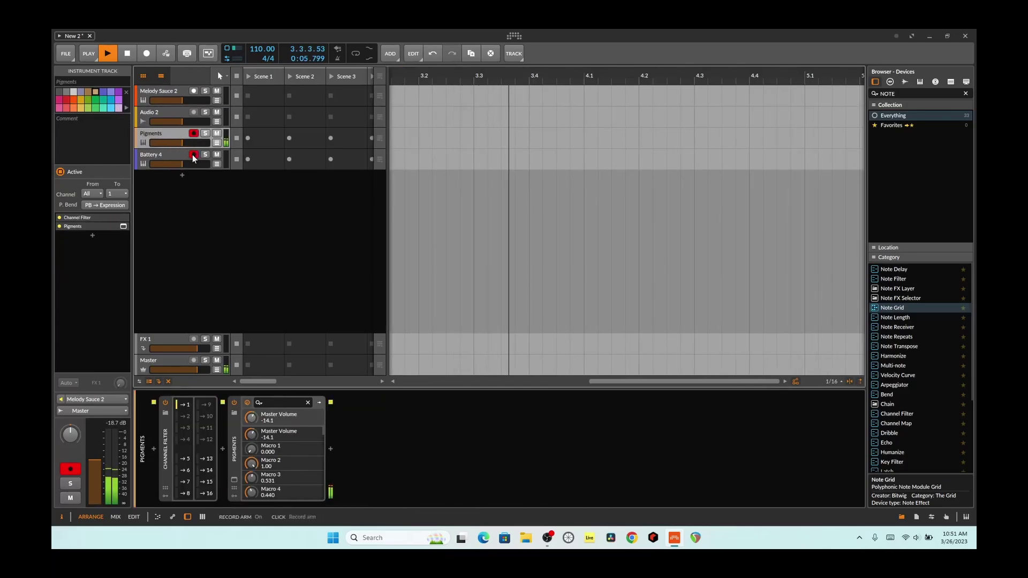
left_click(167, 153)
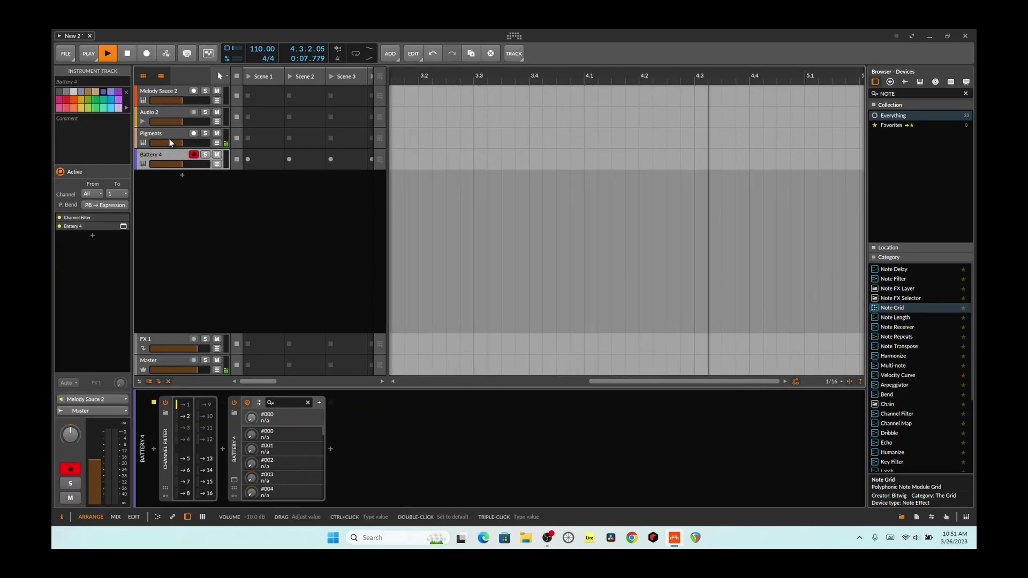
left_click(165, 89)
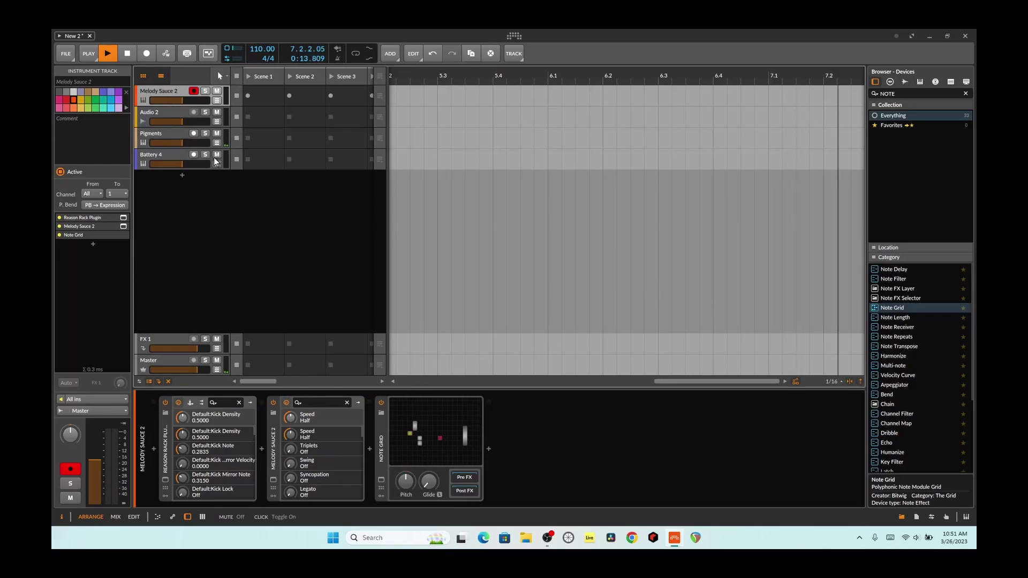
left_click(127, 53)
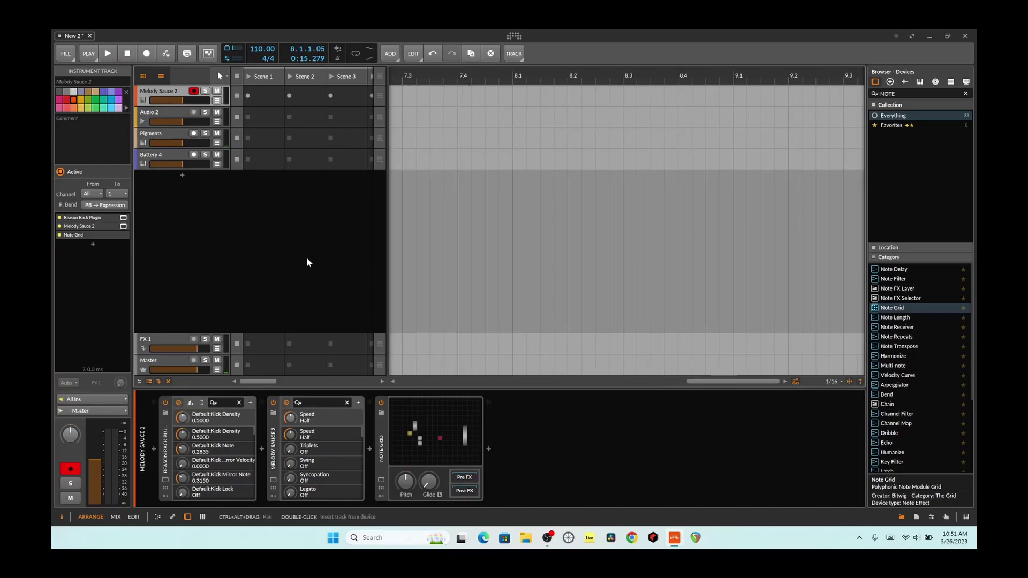
Step: Set the track input of both Pigments and Battery 4 to No input
left_click(169, 139)
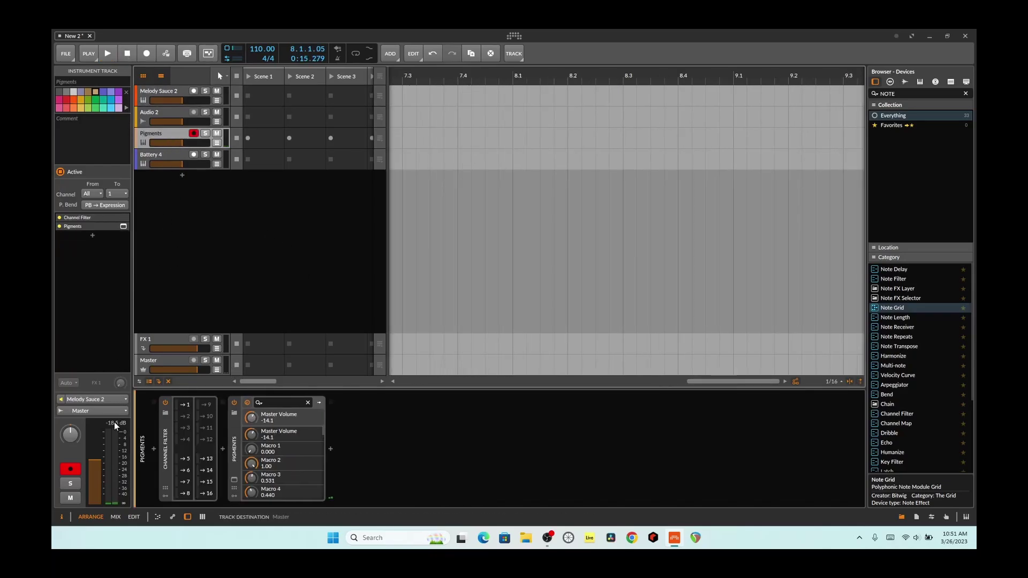
left_click(108, 398)
left_click(107, 408)
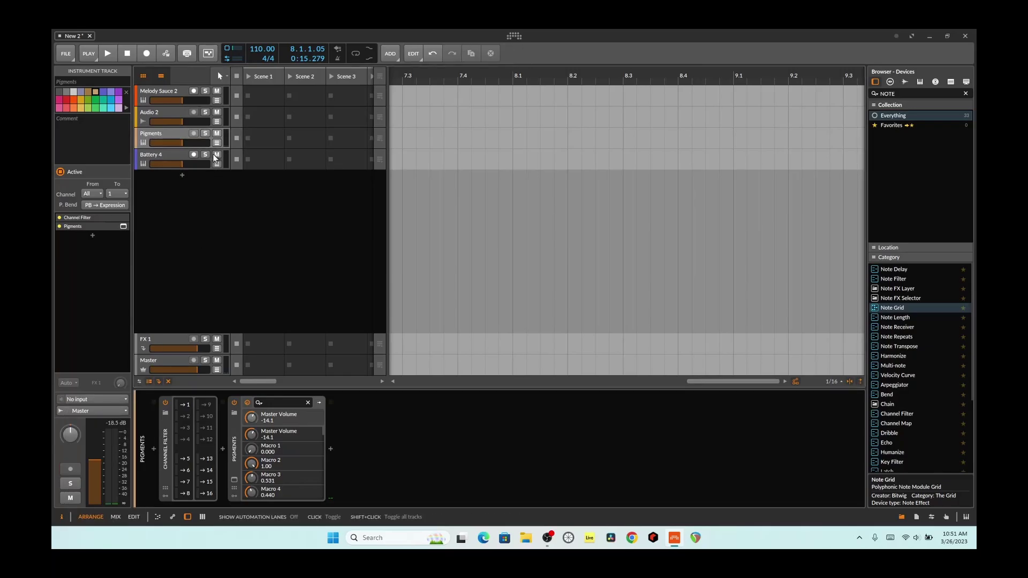
left_click(173, 155)
left_click(90, 399)
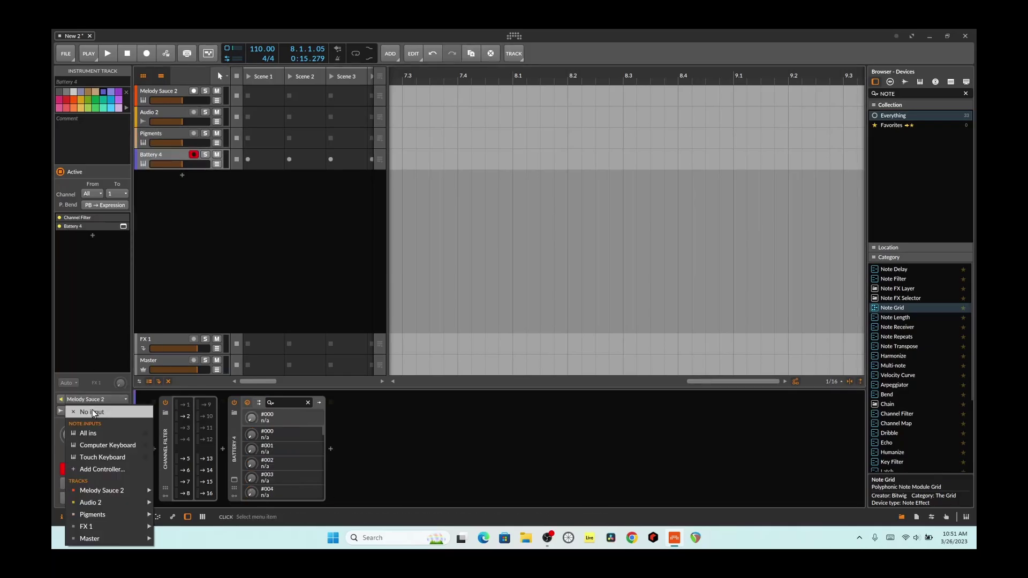
left_click(92, 410)
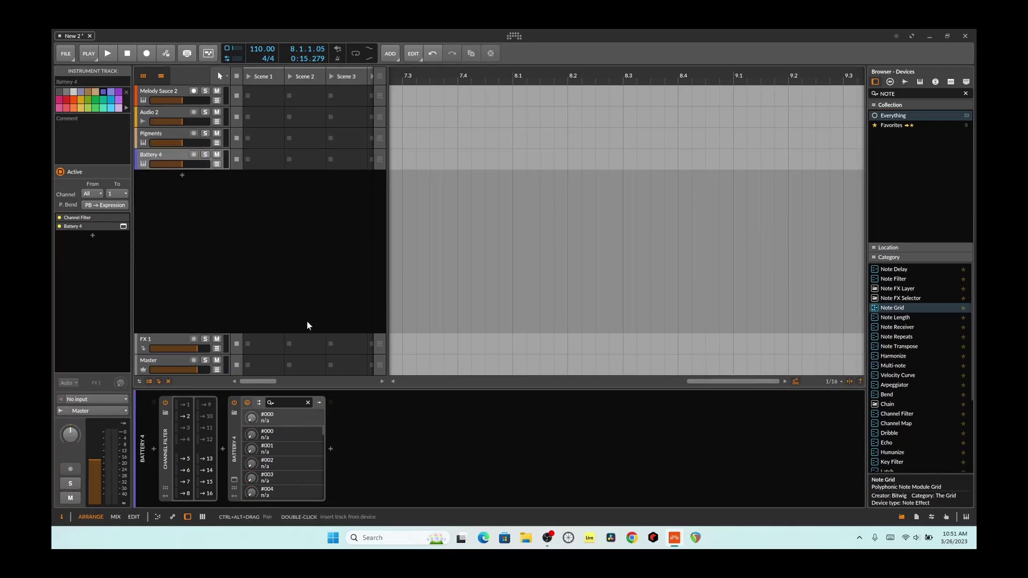
Step: Set the track input of Battery 4 and Pigments to All ins
left_click(108, 399)
left_click(108, 432)
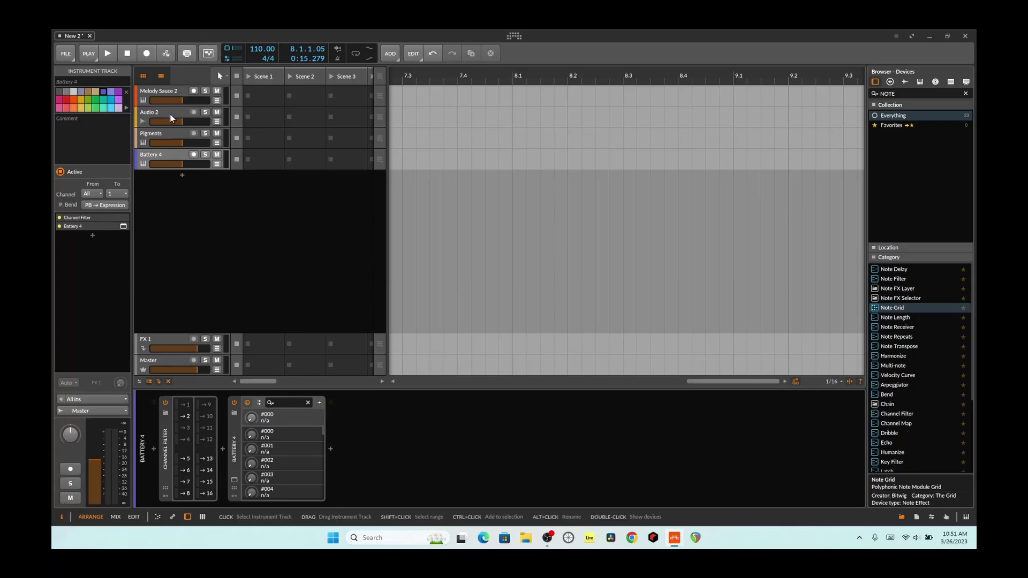
left_click(162, 132)
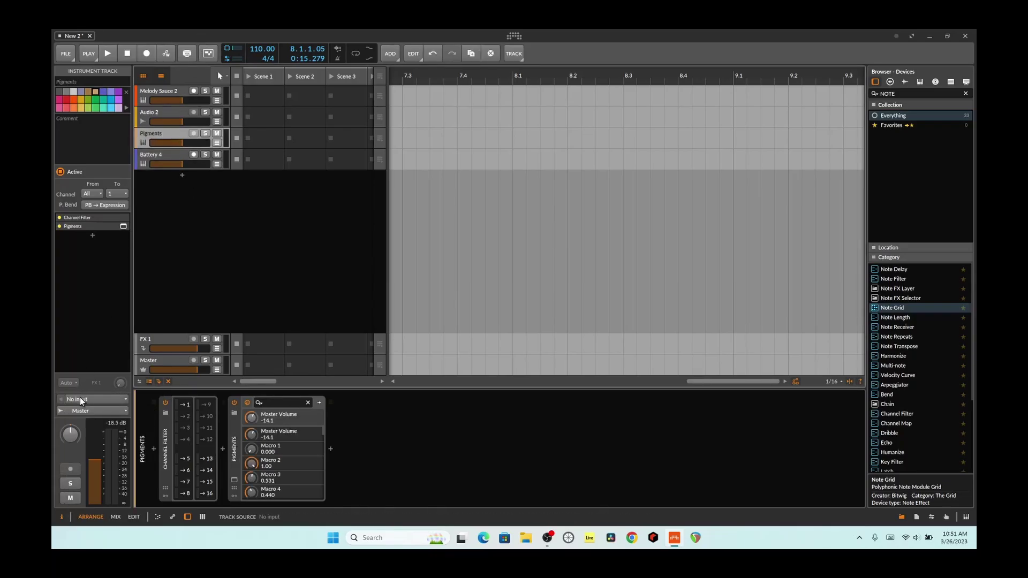
left_click(79, 397)
left_click(88, 432)
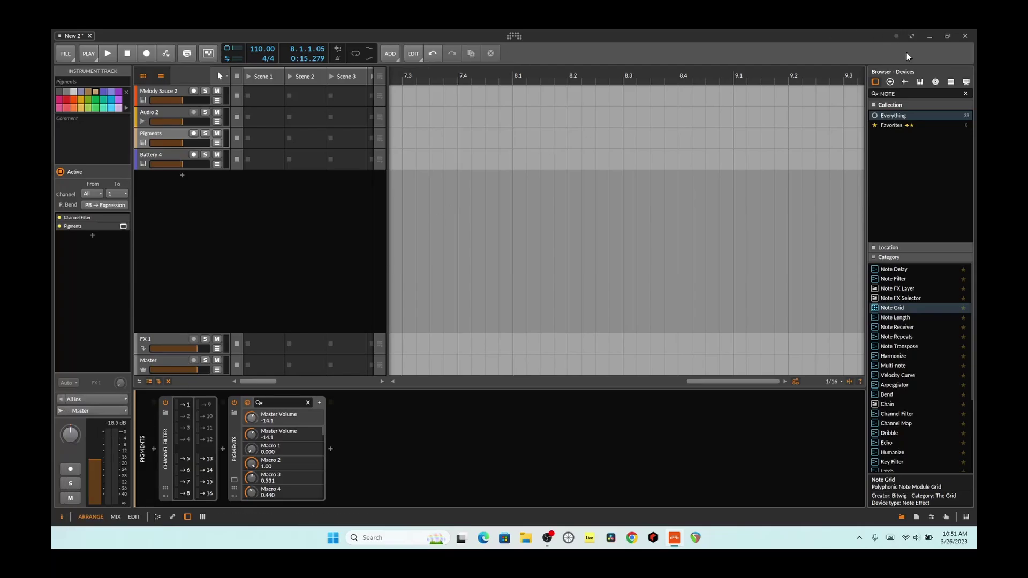
Step: Add a Note Receiver before the Channel Filter on the Pigments track, with Melody Sauce 2's Note Grid as its source
left_click(905, 94)
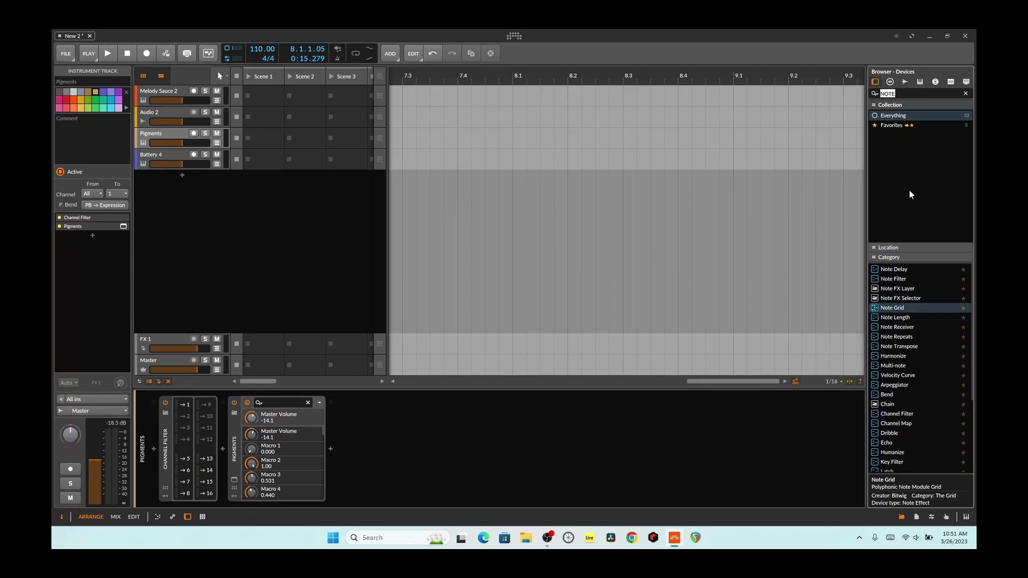
left_click_drag(910, 327, 153, 449)
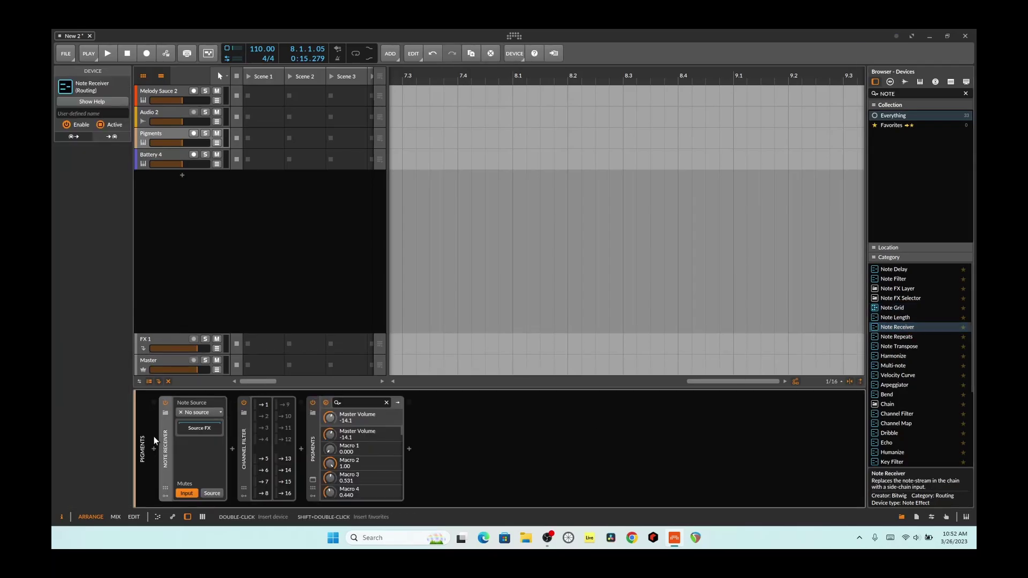
left_click(191, 414)
mouse_move(227, 449)
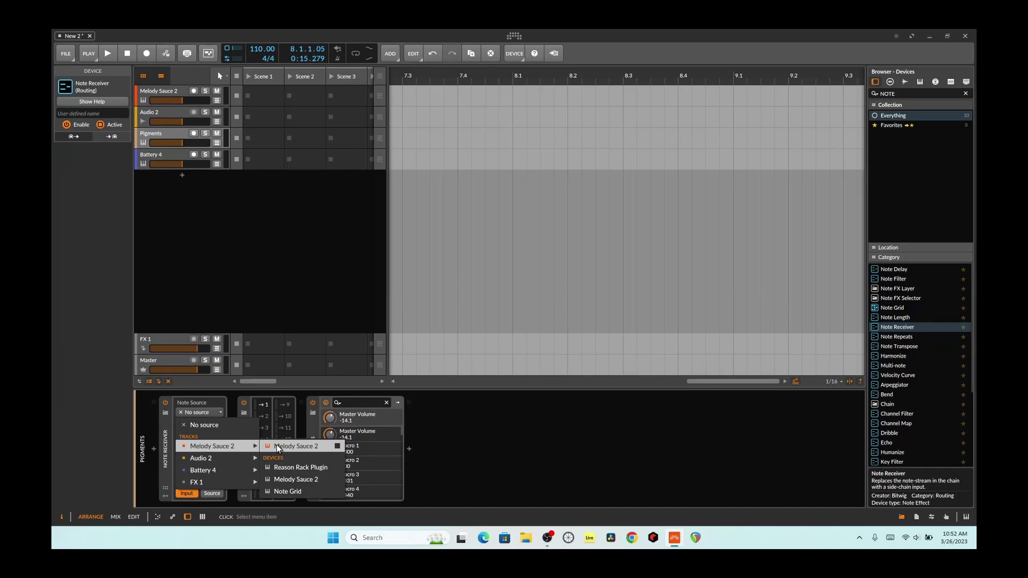
left_click(279, 489)
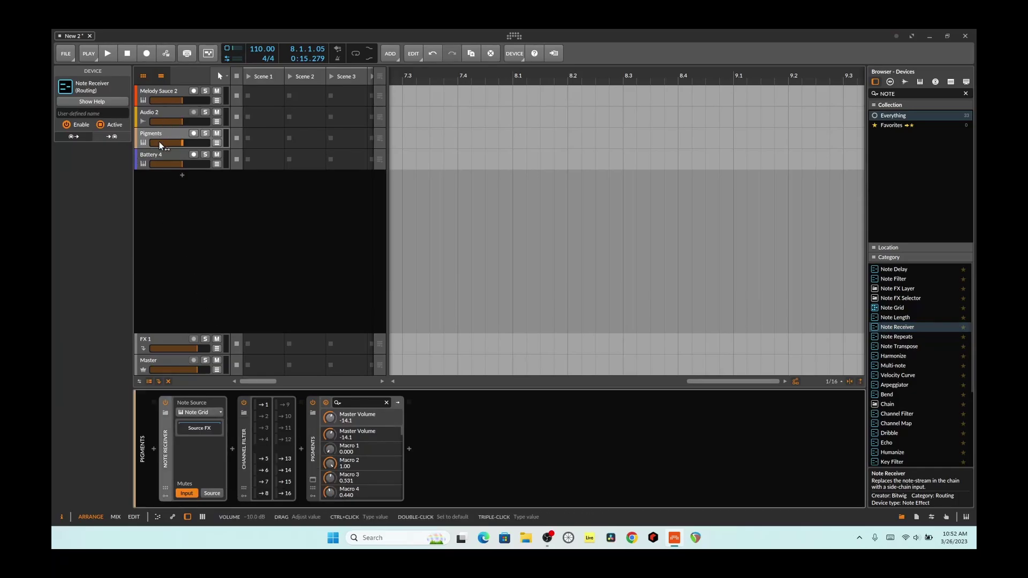
Step: Add a Note Receiver before the Channel Filter on the Battery 4 track, with Melody Sauce 2's Note Grid as its source
left_click(158, 159)
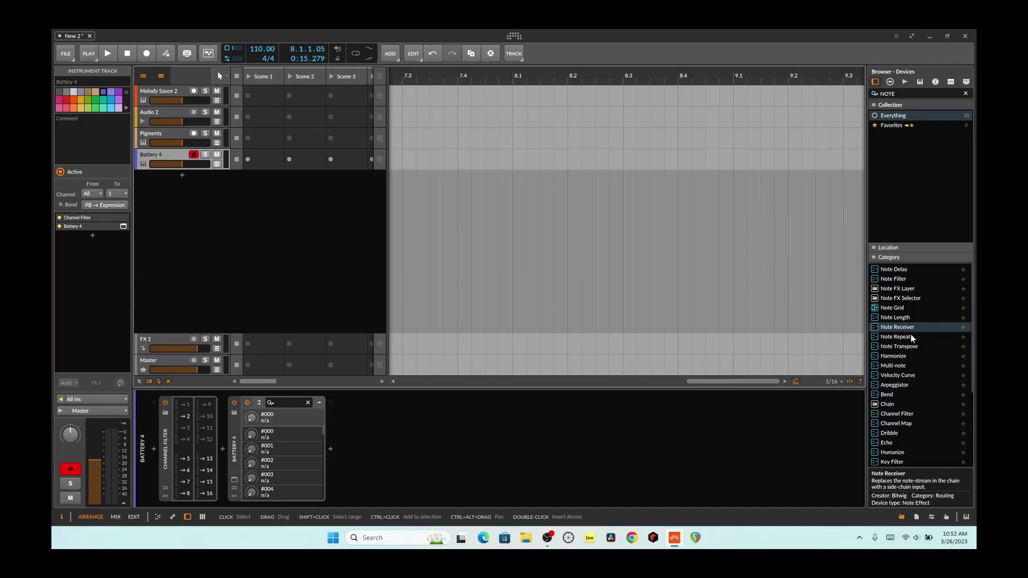
mouse_move(910, 329)
left_mouse_down()
mouse_move(355, 486)
mouse_move(156, 449)
left_mouse_up()
left_click(201, 412)
mouse_move(231, 450)
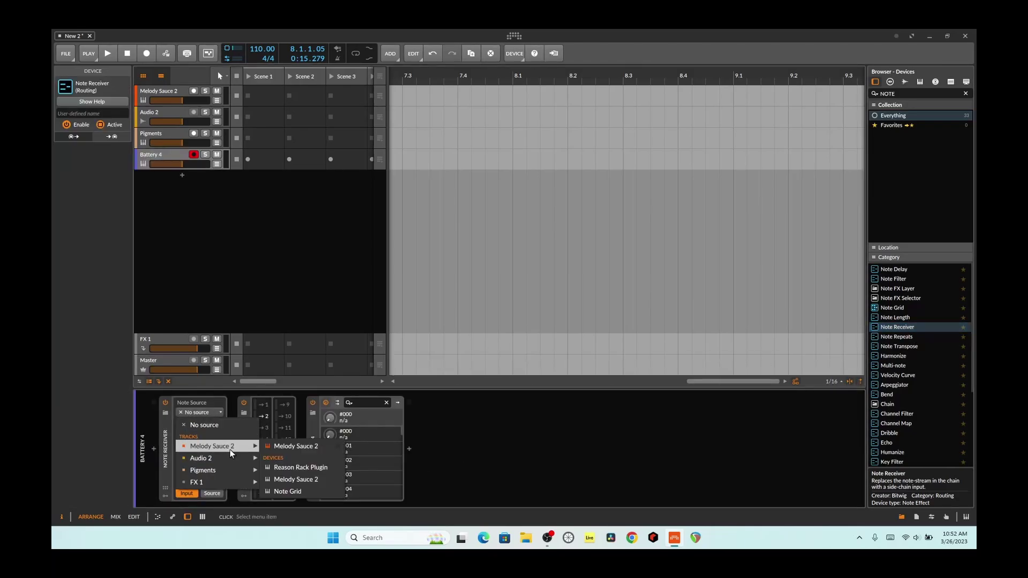
left_click(285, 491)
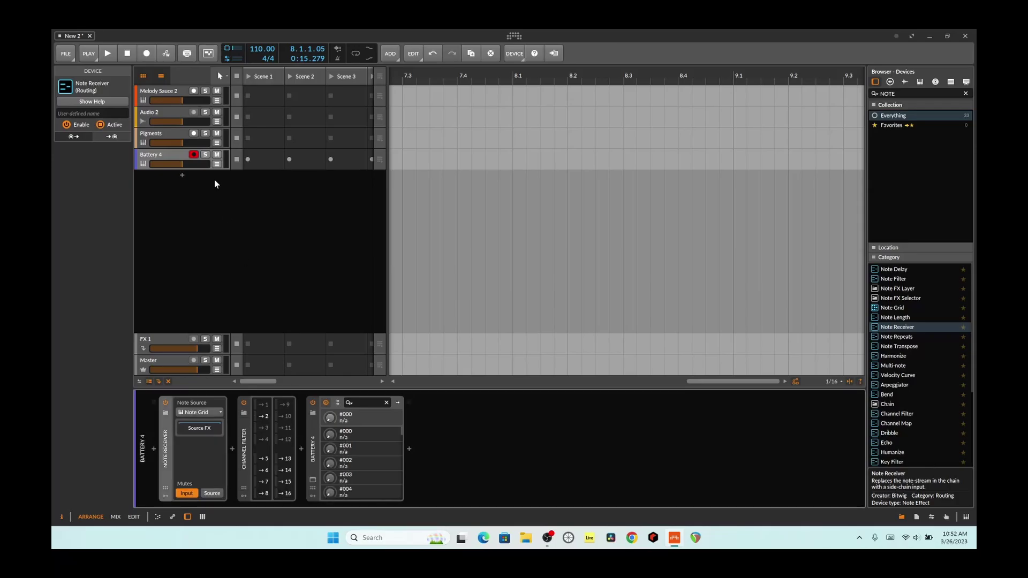
Step: Play the project and alternate between the Pigments and Battery 4 tracks to check the notes reaching each Channel Filter
left_click(107, 53)
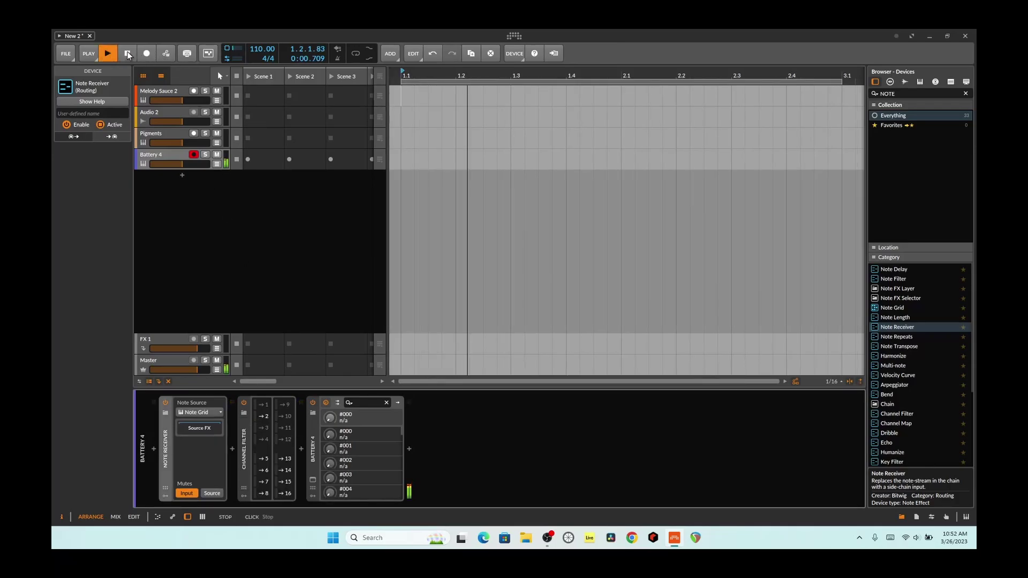
left_click(168, 134)
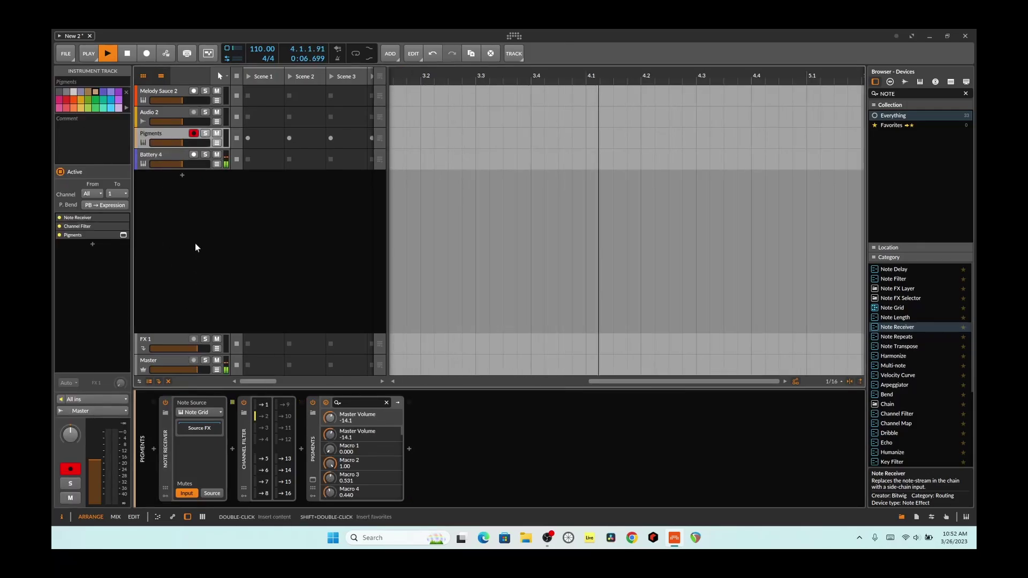
left_click(175, 160)
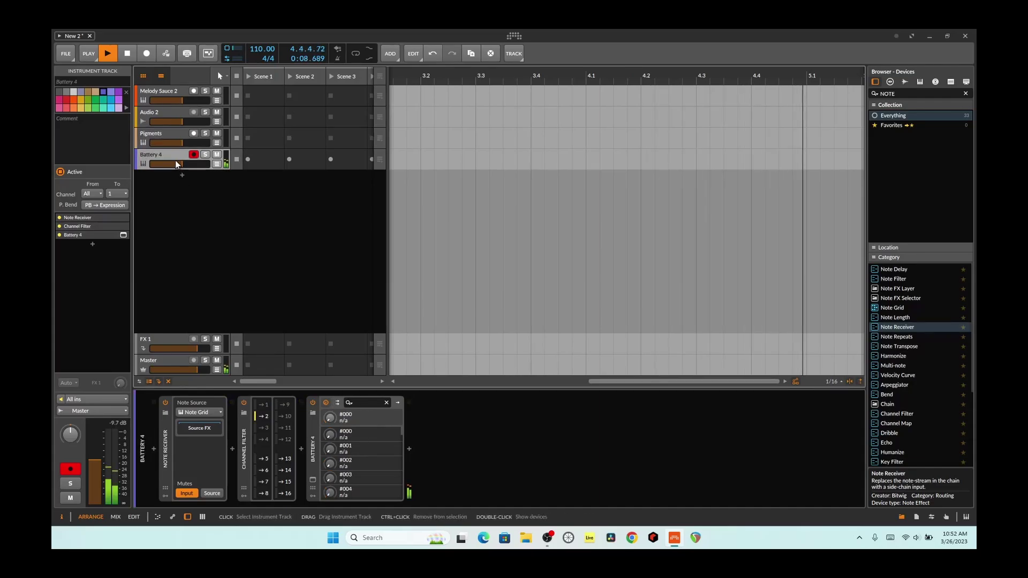
left_click(165, 133)
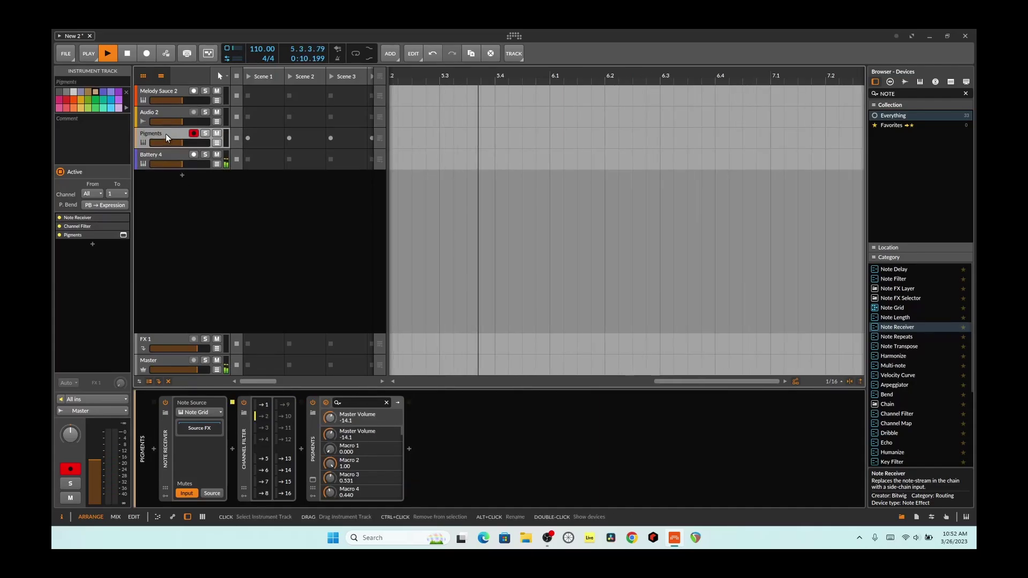
Step: Open the Note Grid on the Melody Sauce 2 track, switch its Button on, and close the grid editor
left_click(157, 88)
left_click(430, 454)
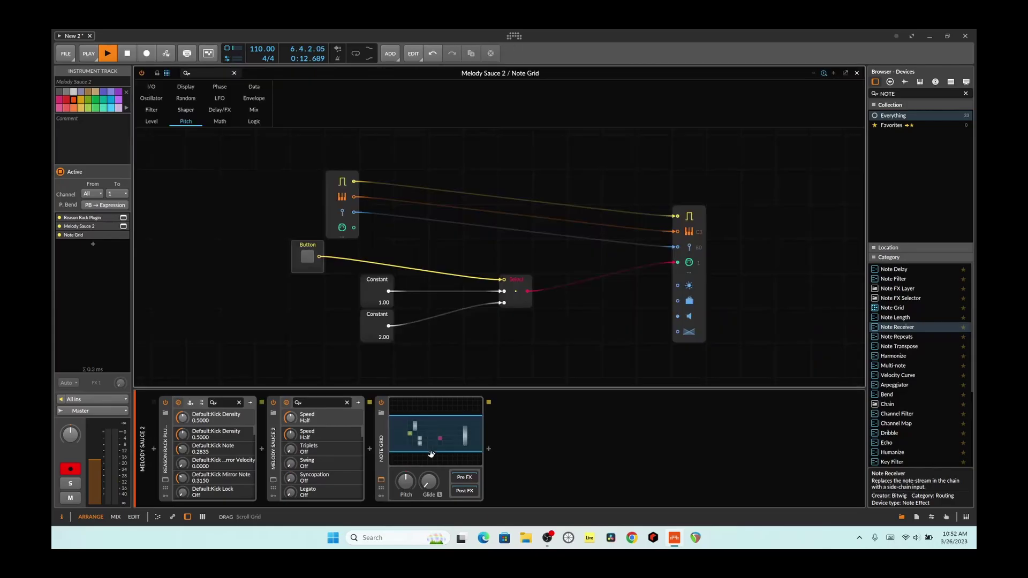
left_click(307, 256)
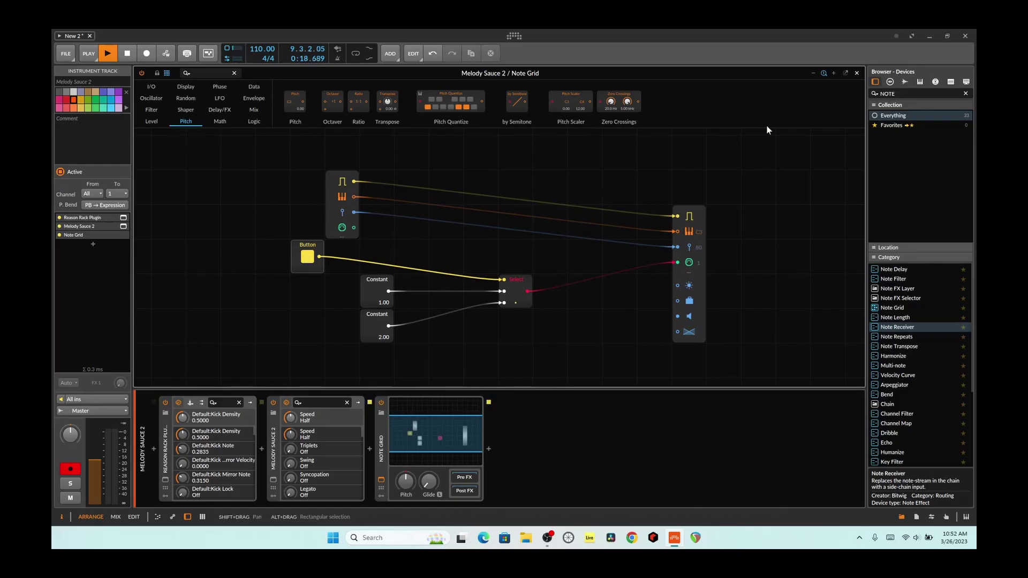
left_click(856, 73)
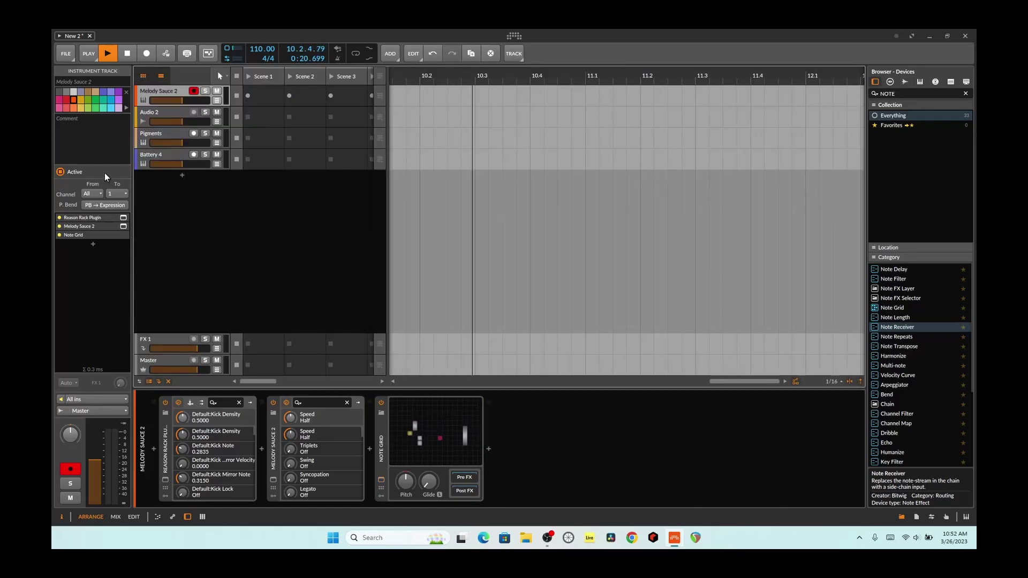
Step: Compare incoming notes on Pigments and Battery 4, and set the Pigments Channel Filter to pass channel 3 with channels 1 and 2 disabled
left_click(151, 134)
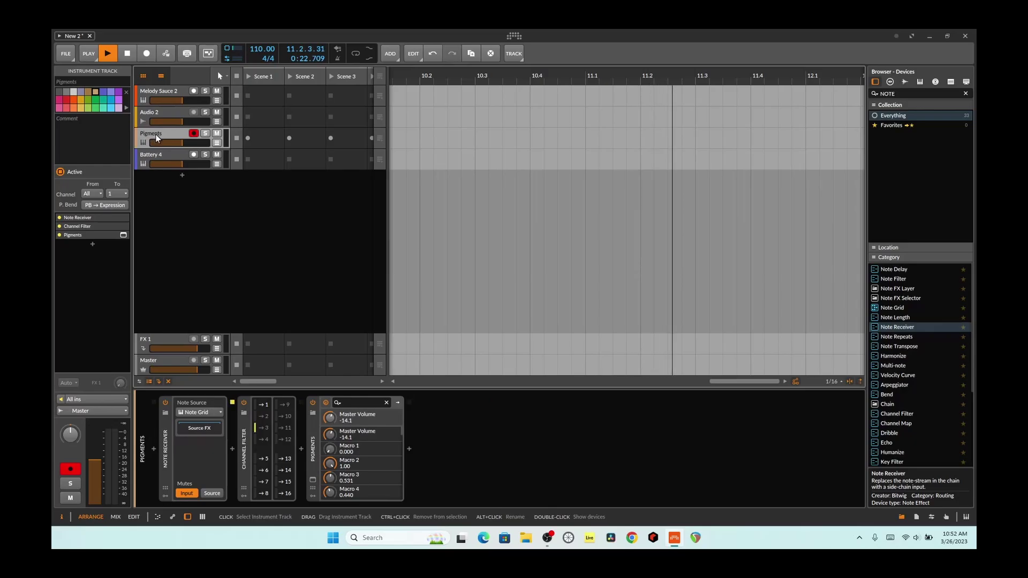
left_click(169, 155)
left_click(158, 137)
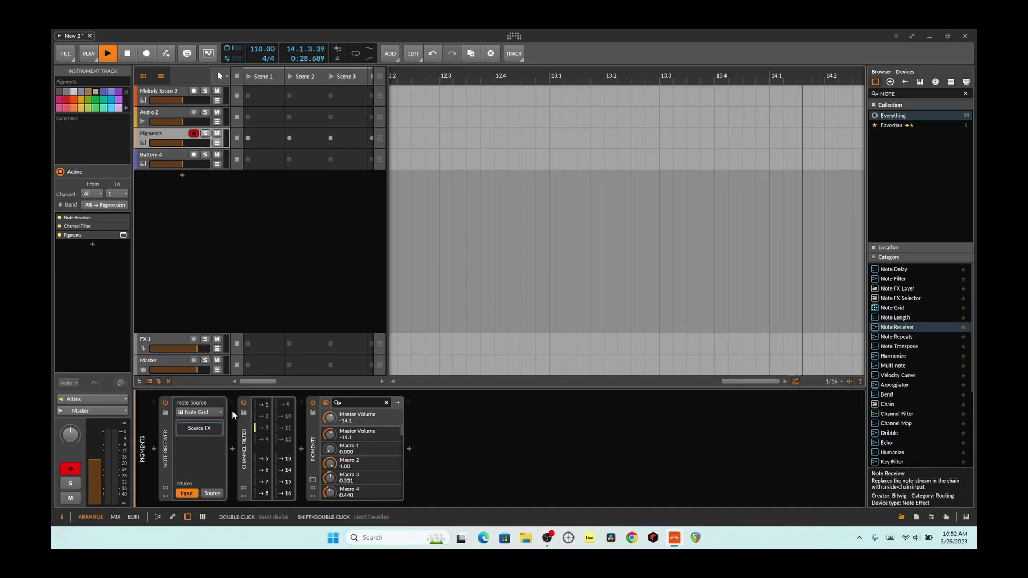
left_click(266, 418)
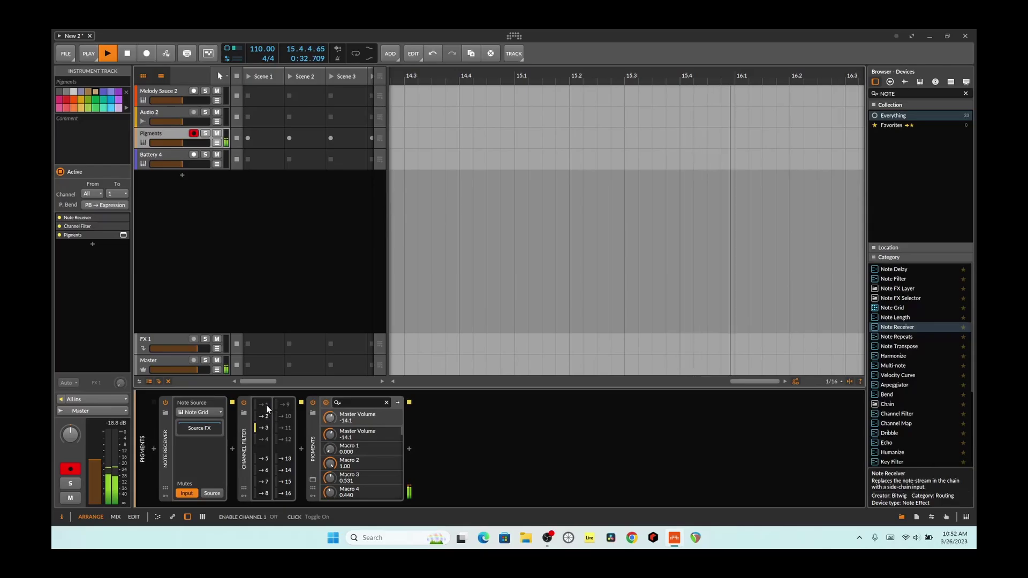
left_click(267, 417)
left_click(267, 418)
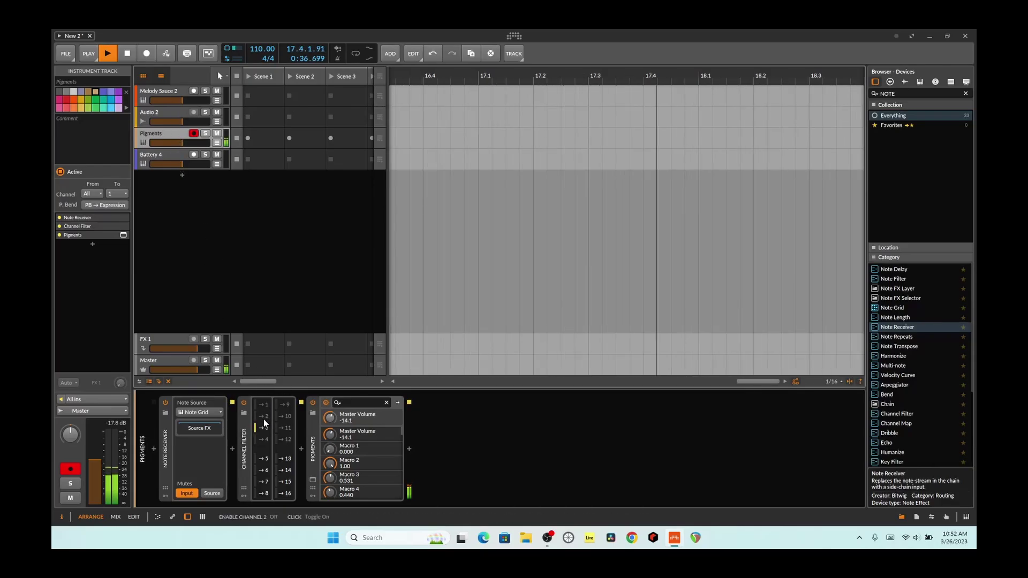
Step: Reopen the Melody Sauce 2 Note Grid and toggle the Button repeatedly during playback to test the switching
left_click(162, 89)
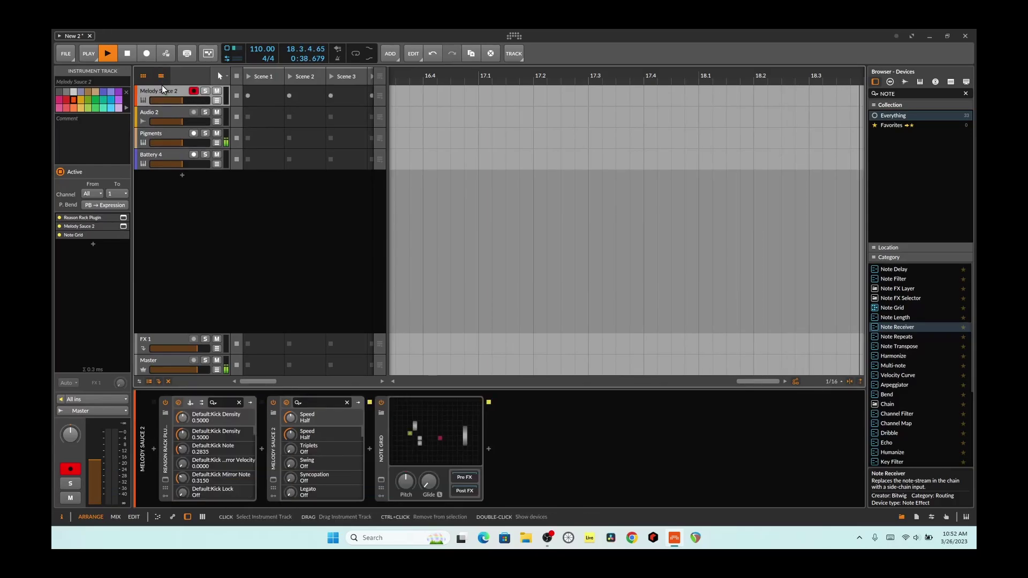
double_click(455, 402)
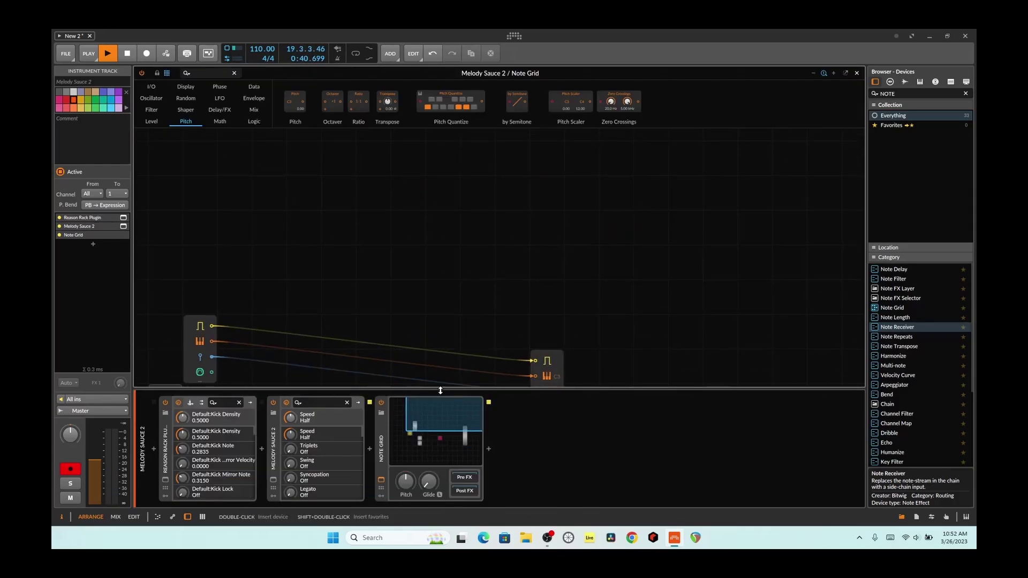
left_click(423, 281)
left_click_drag(470, 312, 549, 147)
left_click(261, 264)
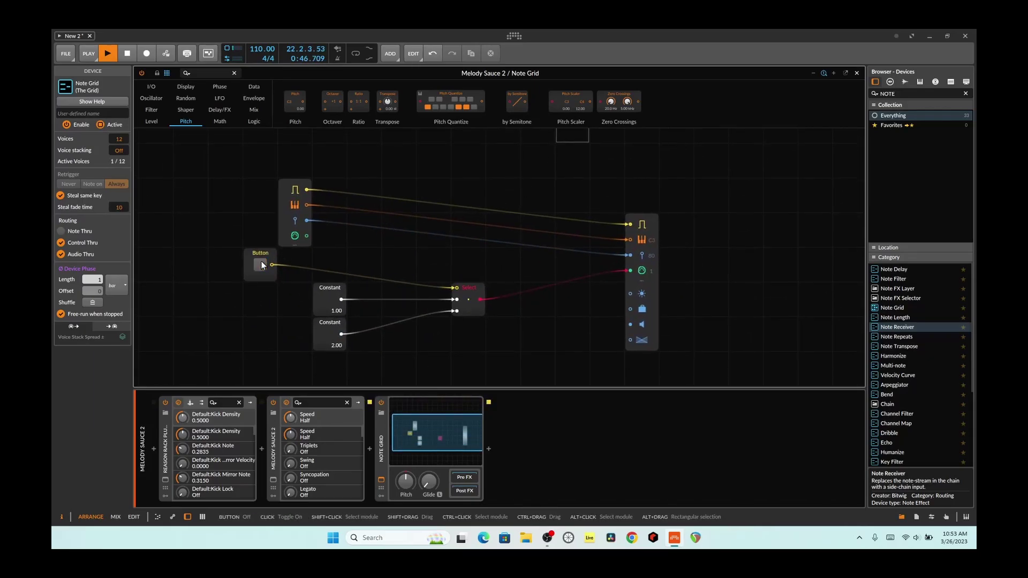
left_click(261, 264)
left_click(261, 264)
left_click(261, 264)
left_click(261, 265)
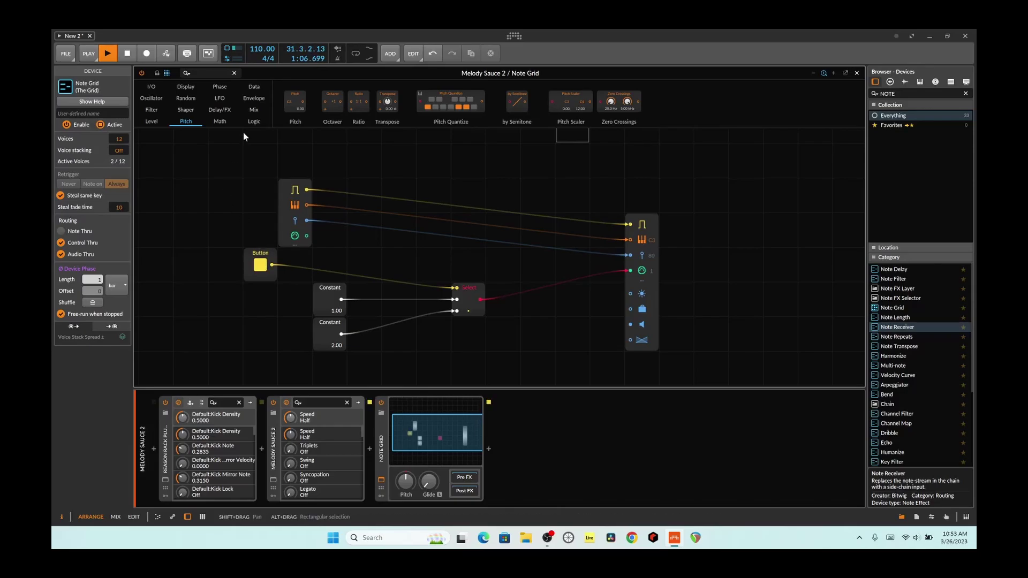
Step: Add a Gates module from the Data category, wired into the Select module's select input in place of the Button
left_click(254, 87)
left_click_drag(318, 102, 460, 289)
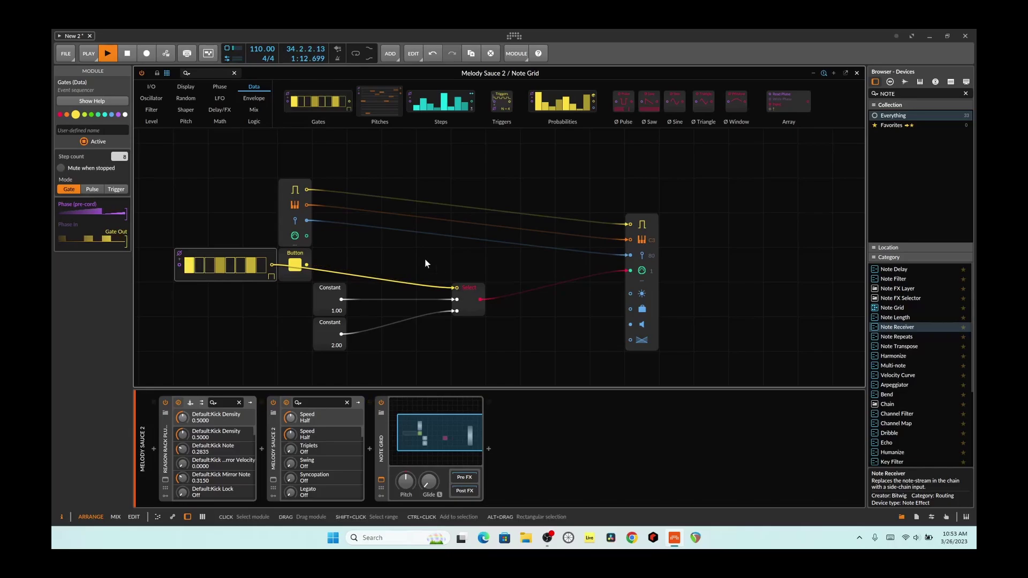
Step: Move the Button module clear of the Gates module and turn on the fifth and sixth steps of the Gates pattern
left_click_drag(306, 253, 389, 261)
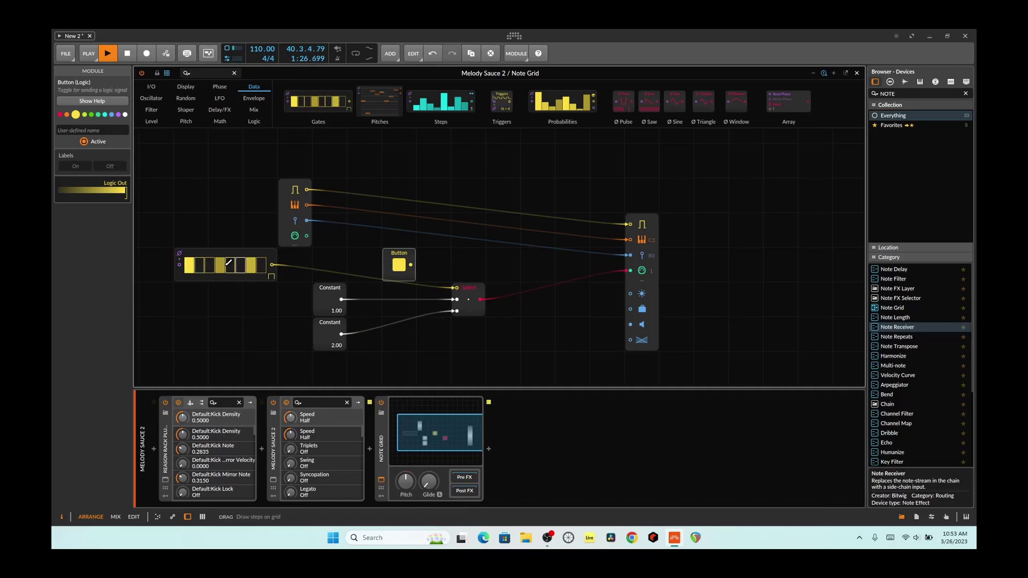
left_click(231, 262)
left_click(241, 262)
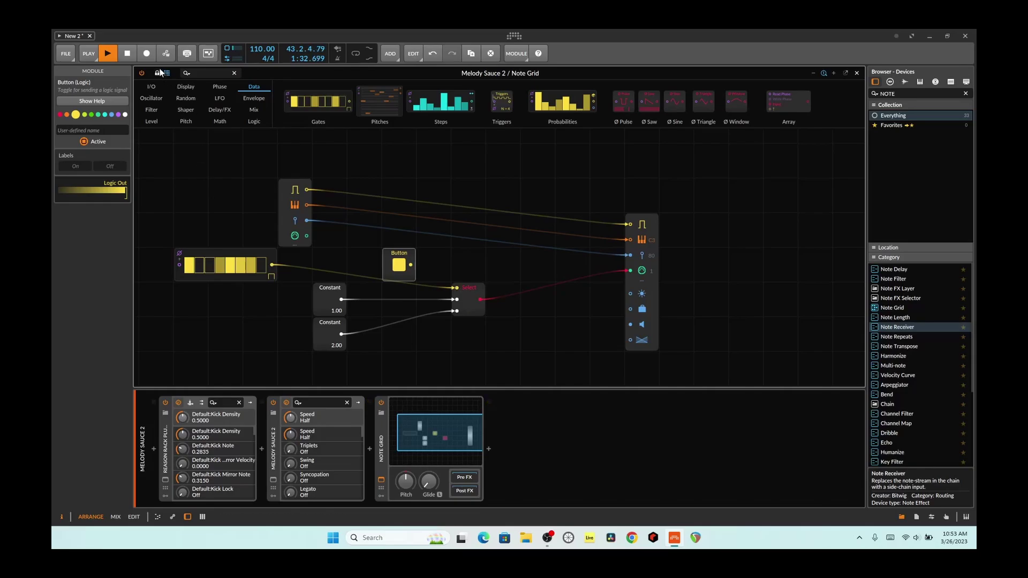
Step: Stop playback, delete the Button and Gates modules, and disconnect the cable into Select's select input and the pitch cable between note input and output
left_click(128, 53)
left_click(456, 288)
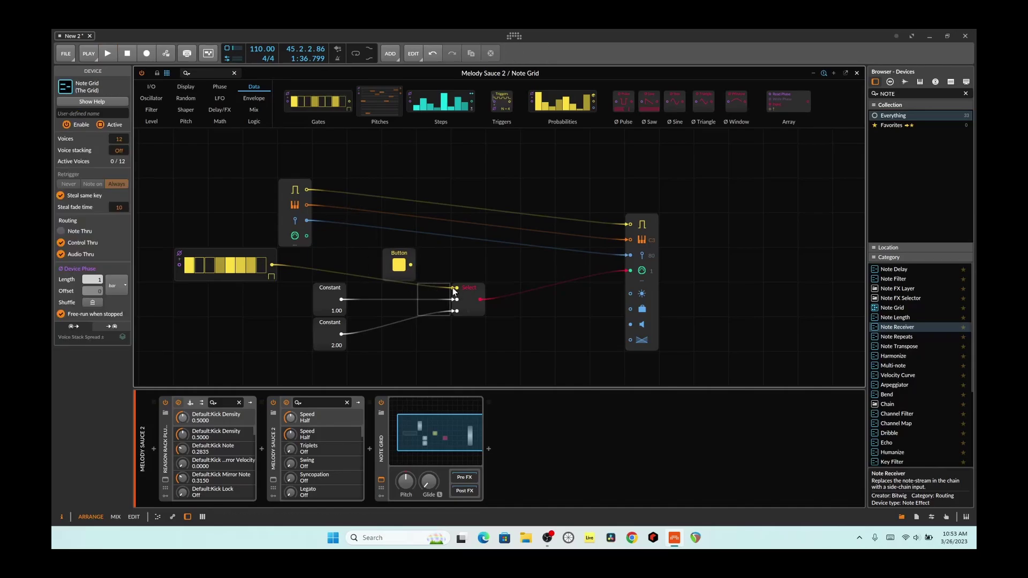
left_click(457, 289)
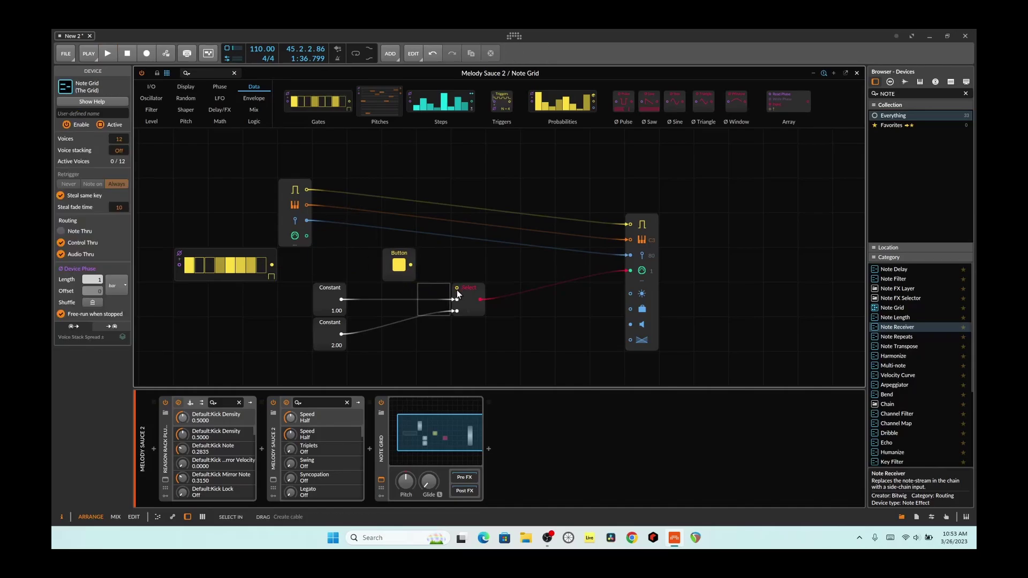
left_click(413, 270)
key("Delete")
left_click(222, 257)
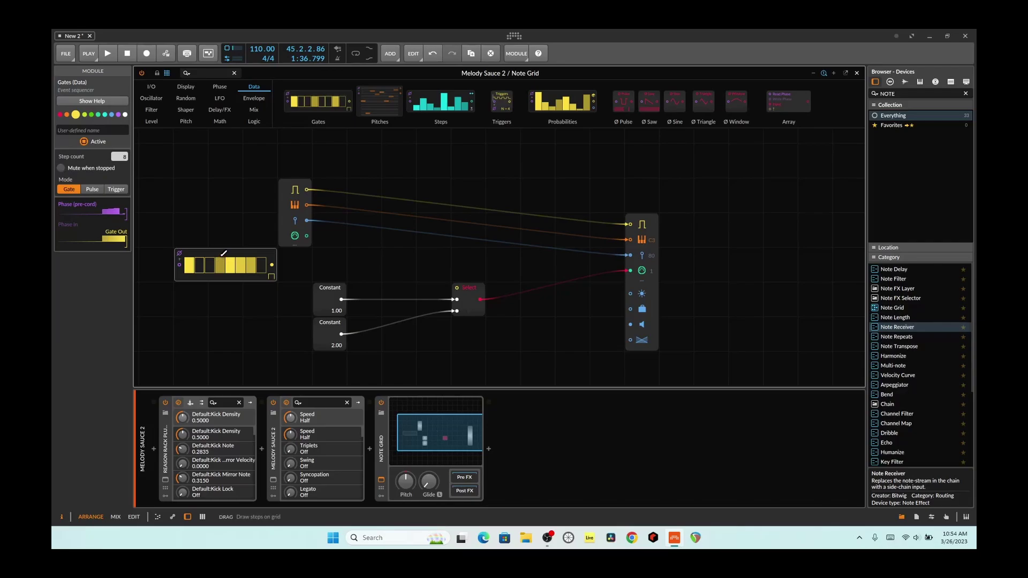
key("Delete")
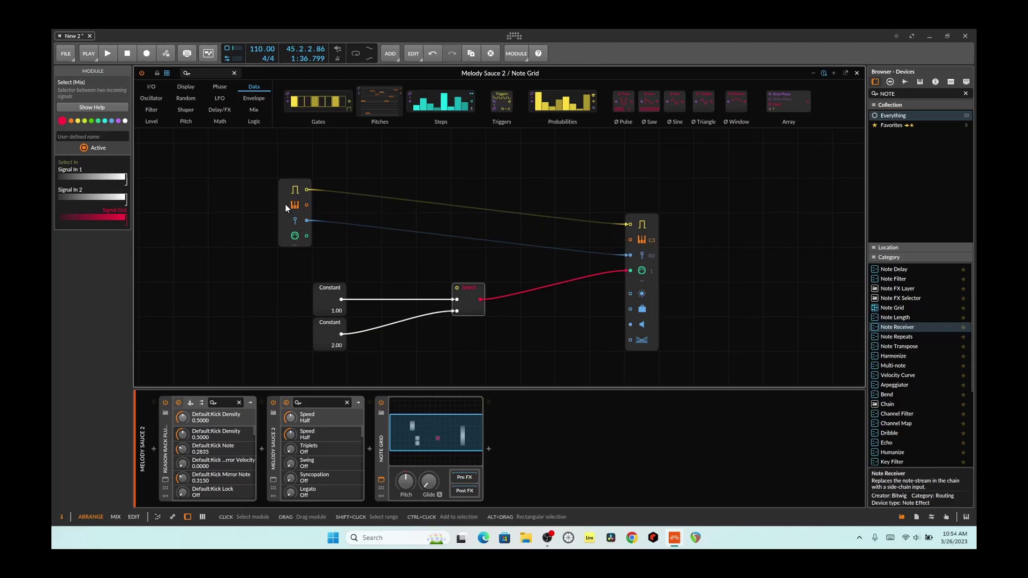
Step: Move the Note In module farther from the Select module and show the Logic category of modules
left_click_drag(285, 203, 256, 193)
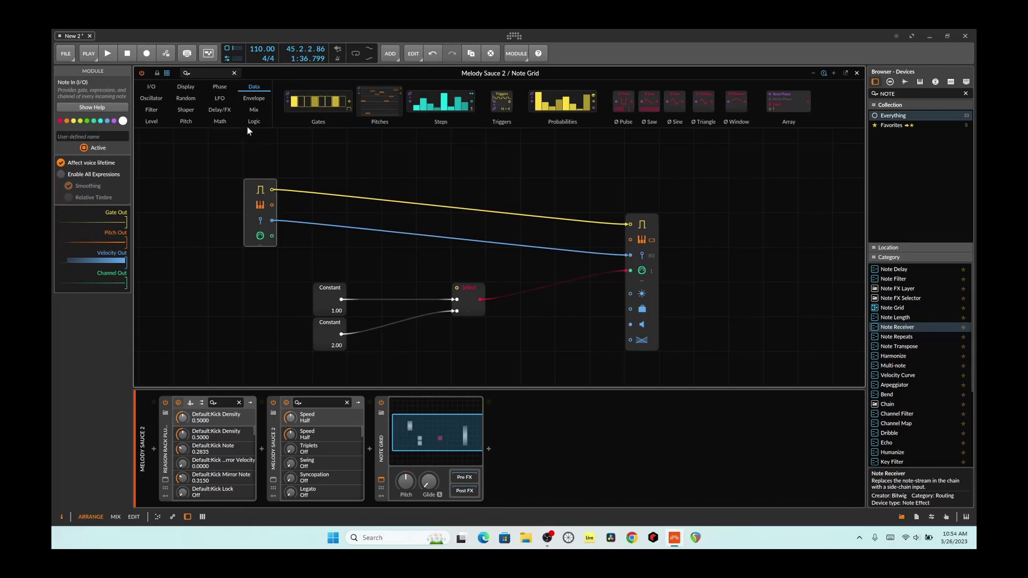
left_click(220, 121)
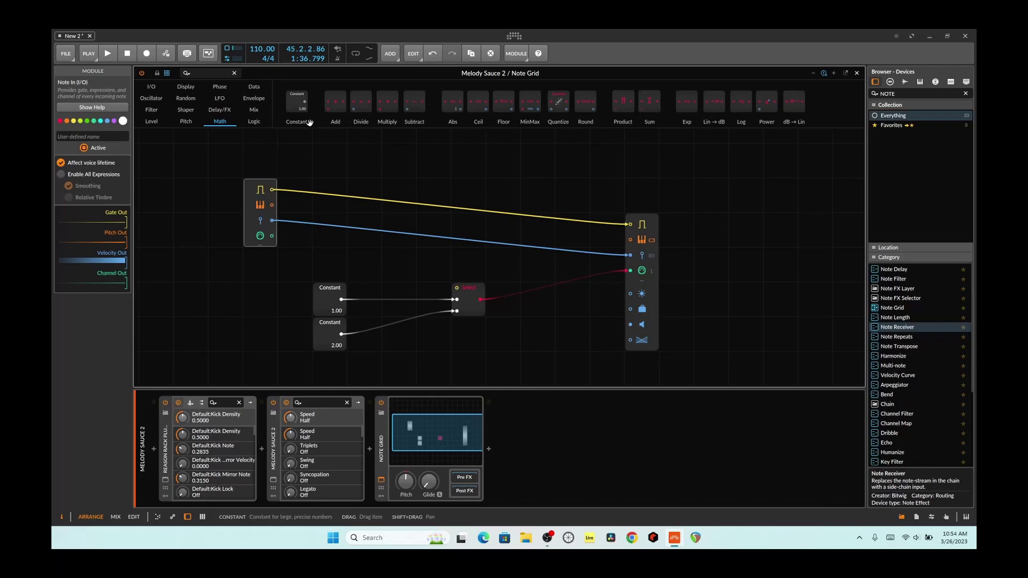
left_click(263, 122)
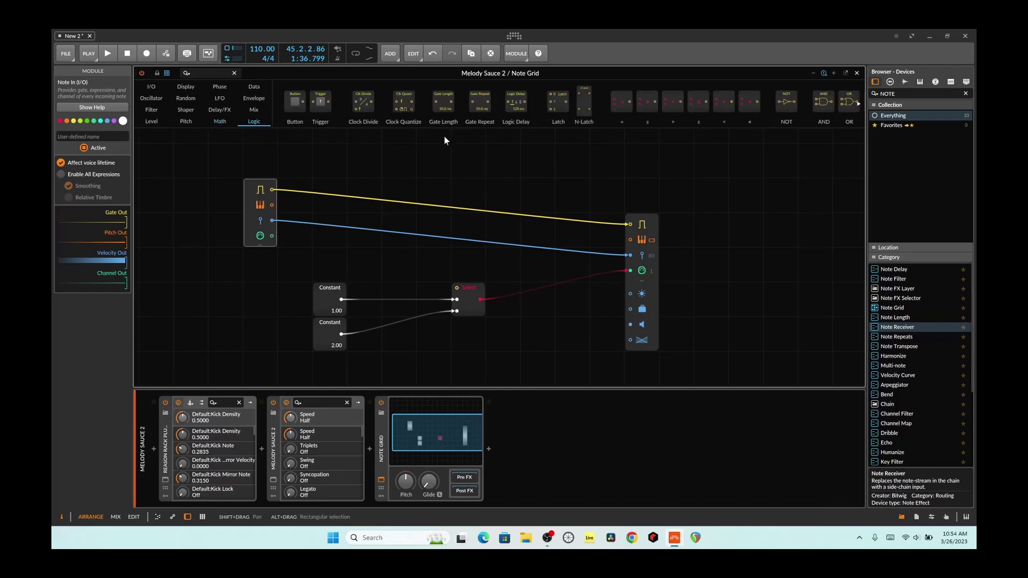